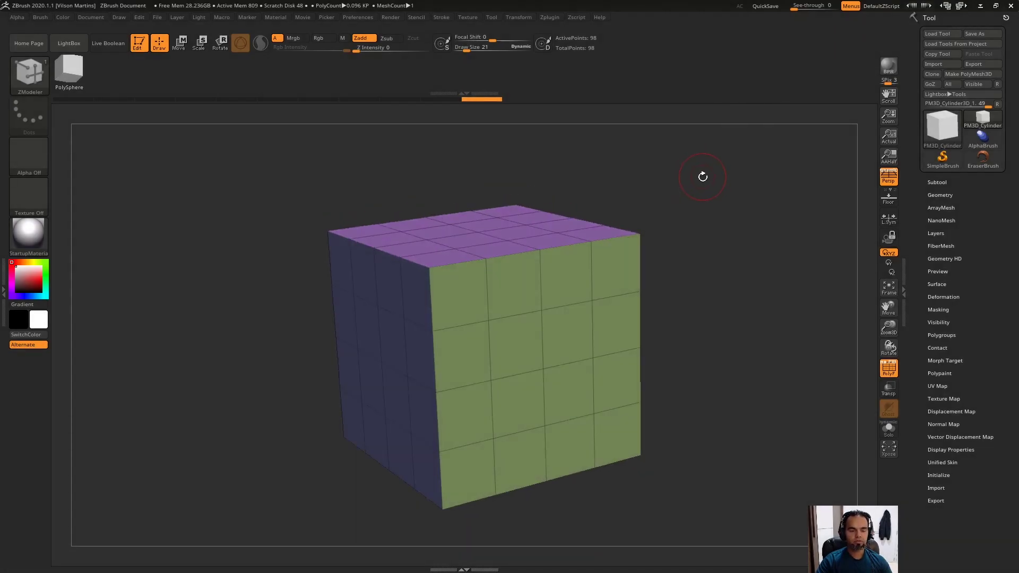
# Step: Orbit the cube and set the ZModeler point action to Stitch
pyautogui.moveTo(703, 175); pyautogui.dragTo(603, 273)
pyautogui.press('space')
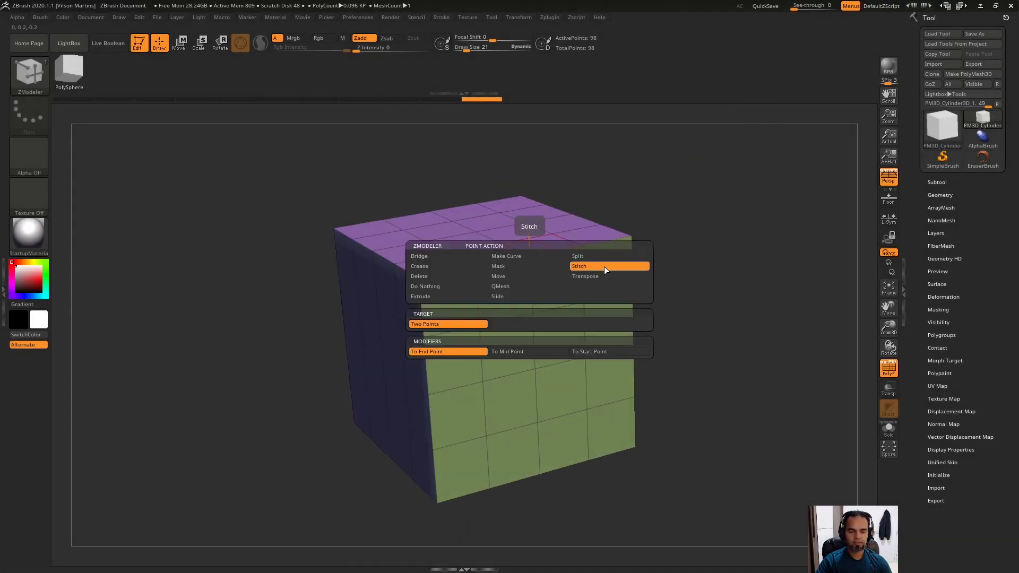
pyautogui.press('space')
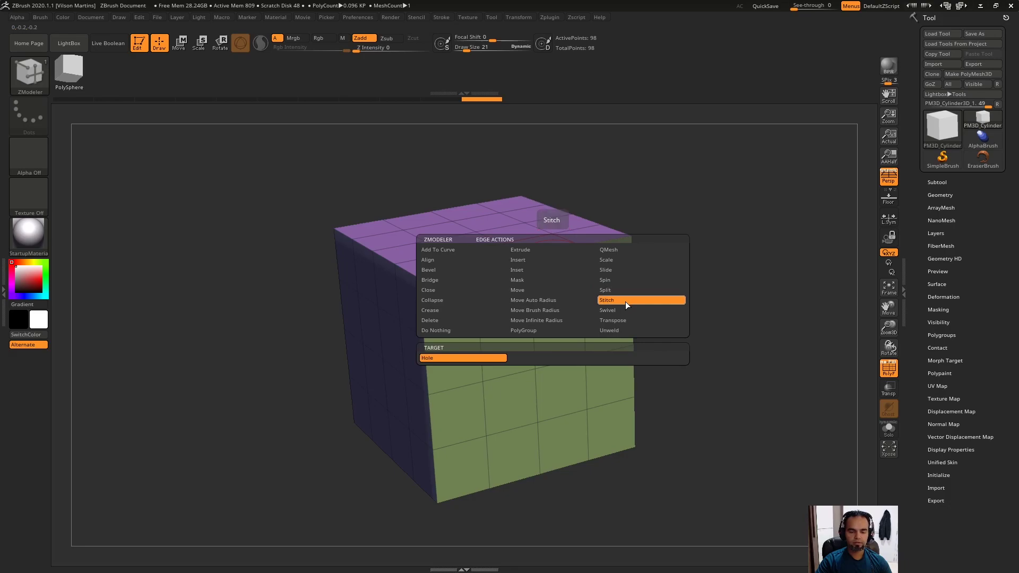
pyautogui.press('space')
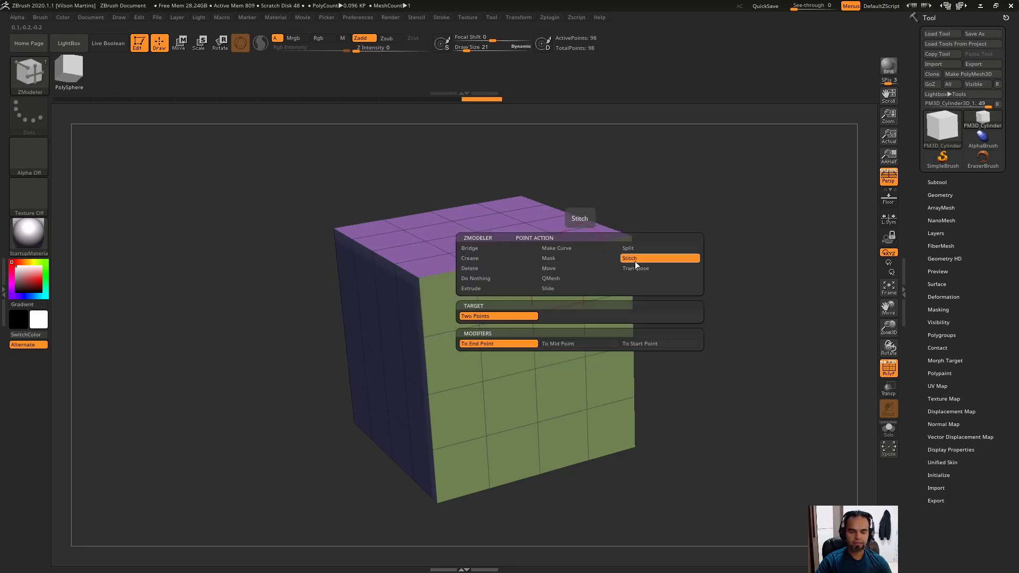
pyautogui.click(635, 262)
pyautogui.moveTo(690, 212); pyautogui.dragTo(709, 211)
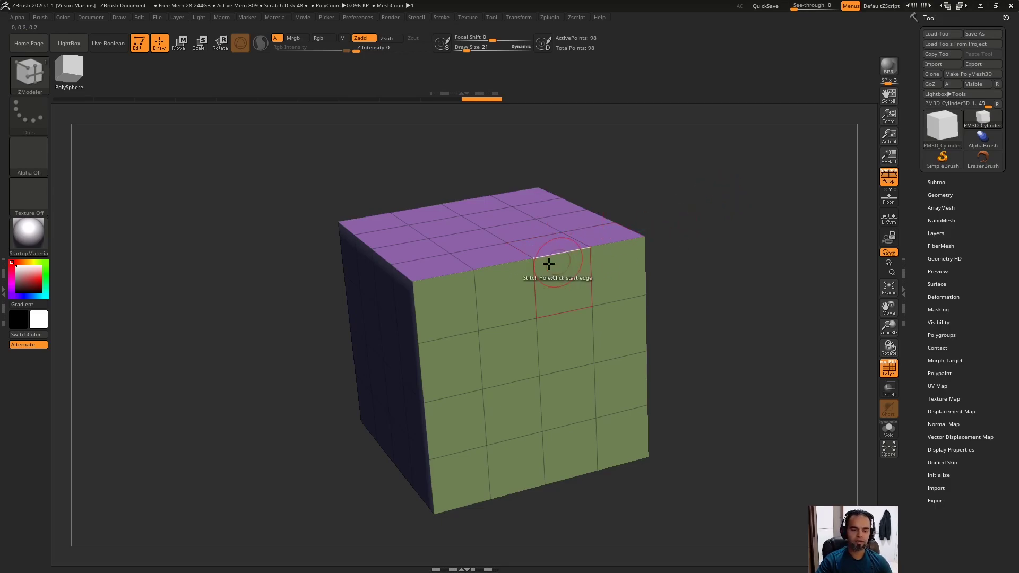
pyautogui.moveTo(663, 229)
pyautogui.mouseDown()
pyautogui.moveTo(688, 209)
pyautogui.moveTo(705, 255)
pyautogui.moveTo(682, 288)
pyautogui.moveTo(664, 292)
pyautogui.mouseUp()
pyautogui.press('space')
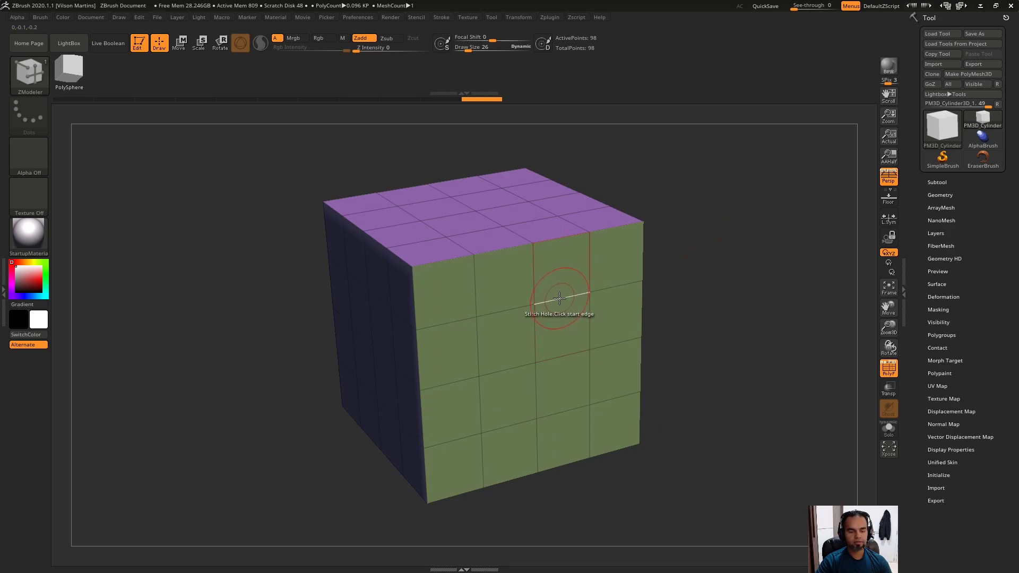
pyautogui.press('space')
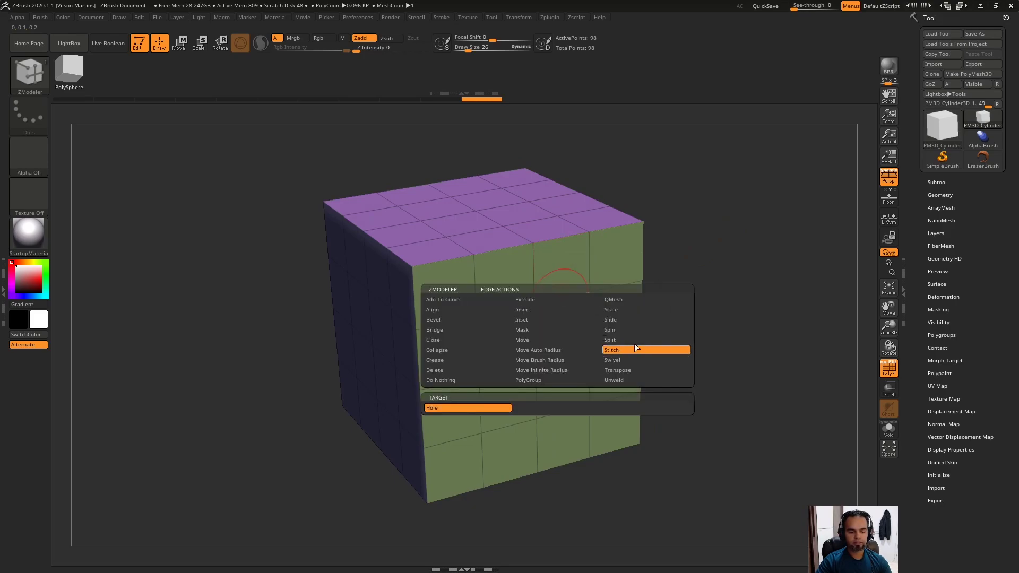
pyautogui.click(634, 347)
pyautogui.moveTo(720, 244); pyautogui.dragTo(557, 280)
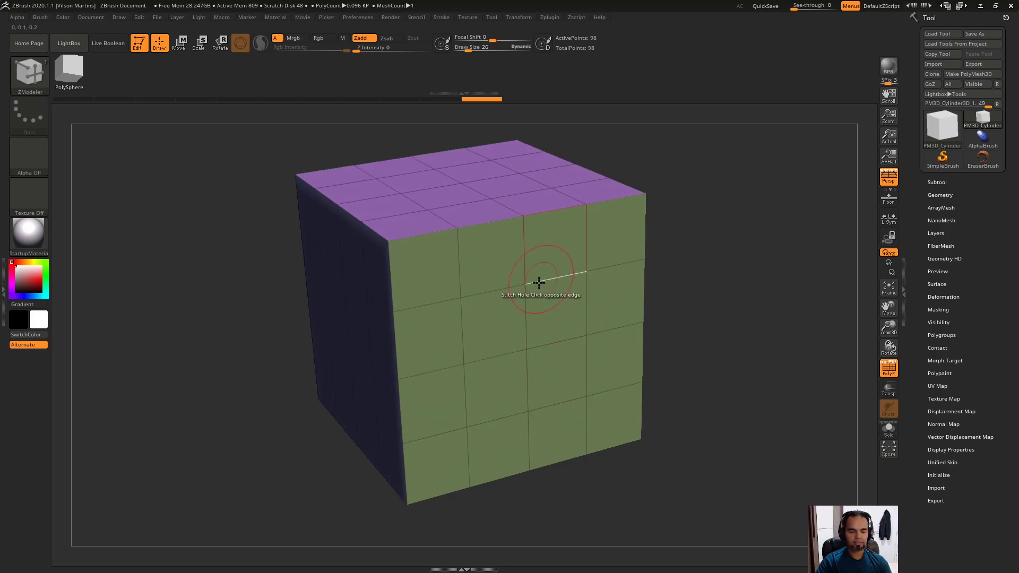
pyautogui.click(559, 292)
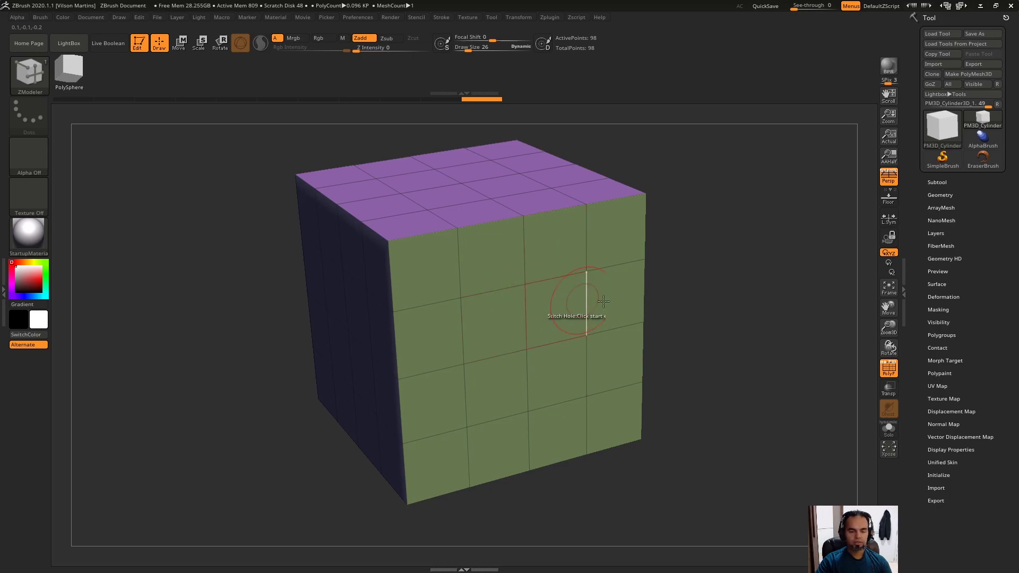
pyautogui.moveTo(764, 255); pyautogui.dragTo(767, 237)
pyautogui.press('space')
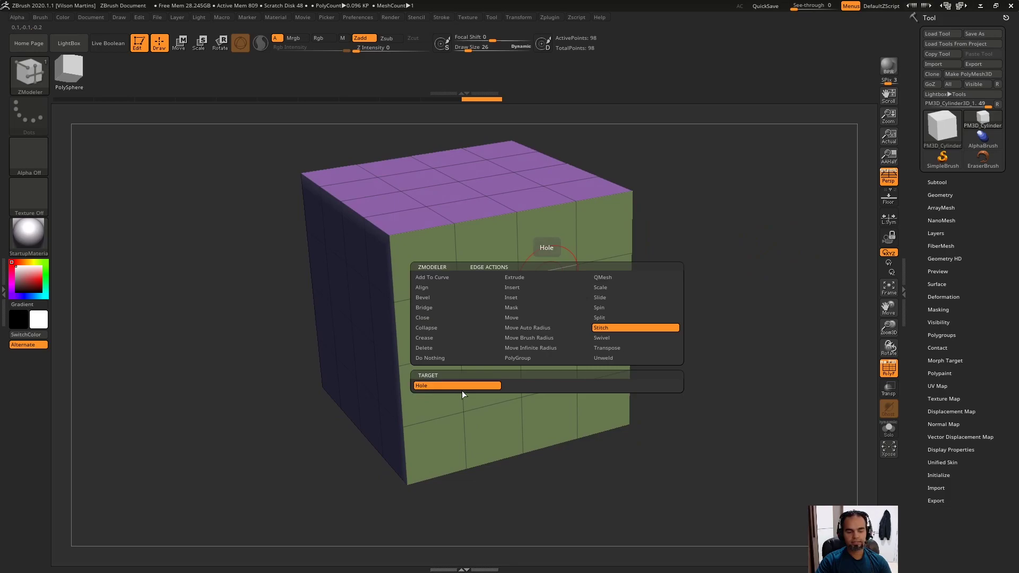
pyautogui.moveTo(734, 230); pyautogui.dragTo(576, 320)
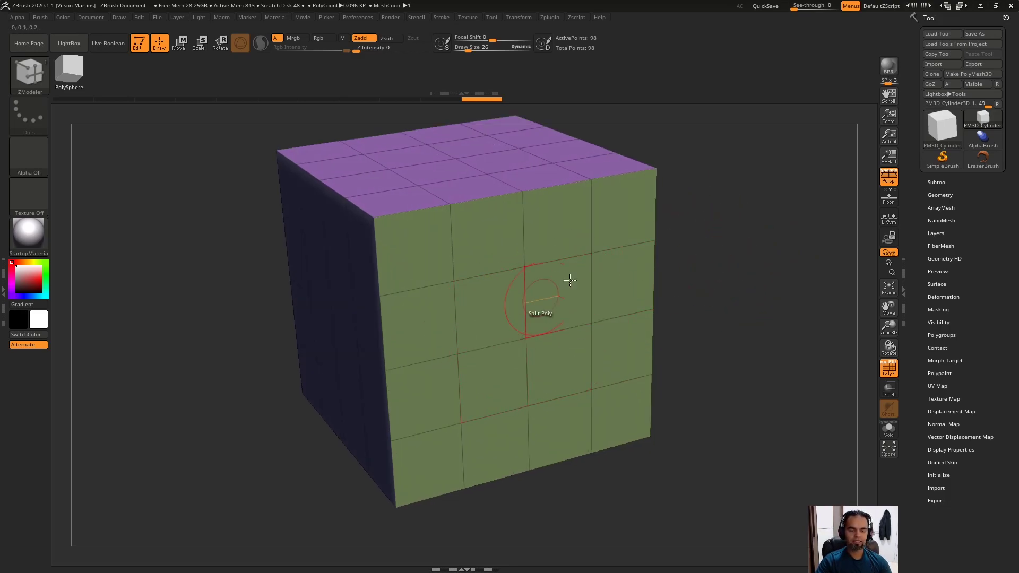
# Step: Delete a horizontal loop of faces from the cube's green front side
pyautogui.press('space')
pyautogui.click(441, 250)
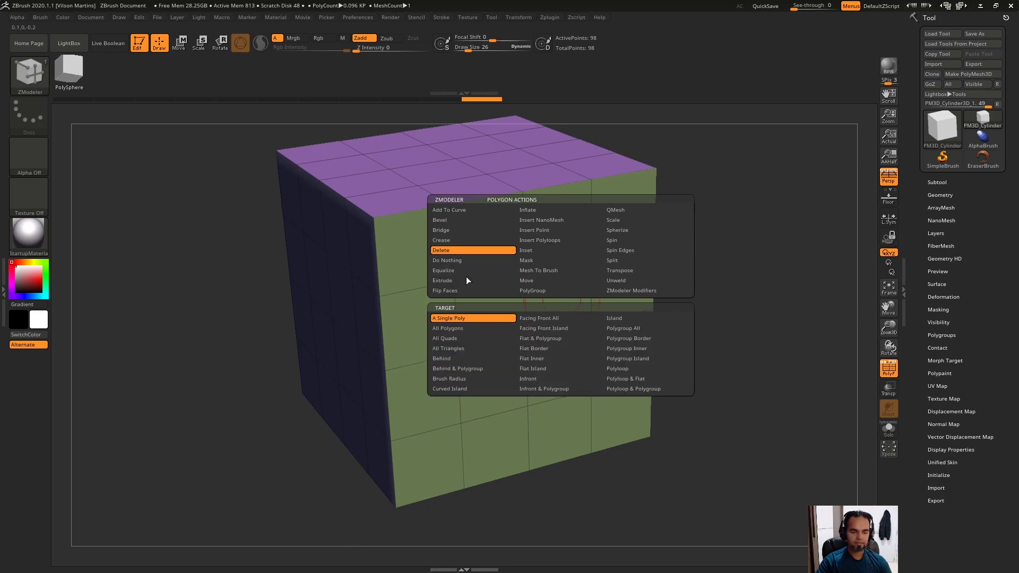
pyautogui.click(467, 297)
pyautogui.click(466, 265)
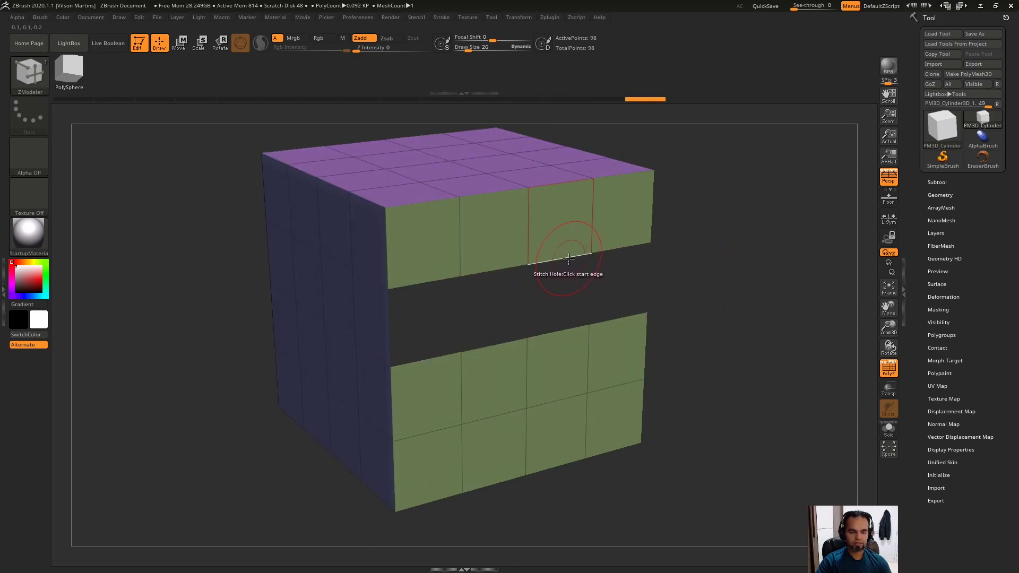
# Step: Trial a Stitch Hole across the gap, undo it, and orbit to view the opening
pyautogui.click(569, 329)
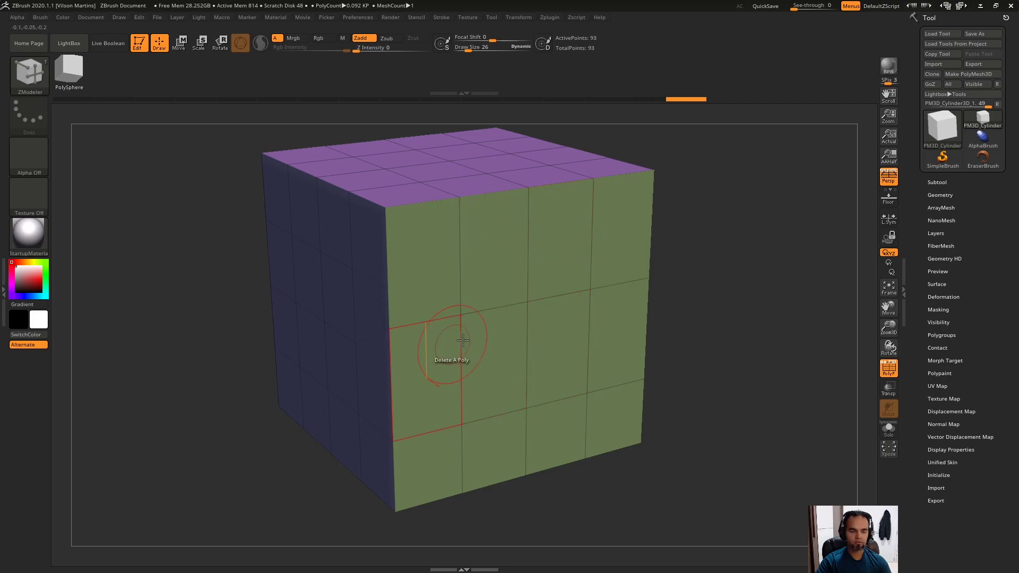
pyautogui.moveTo(495, 354); pyautogui.dragTo(650, 288, button='right')
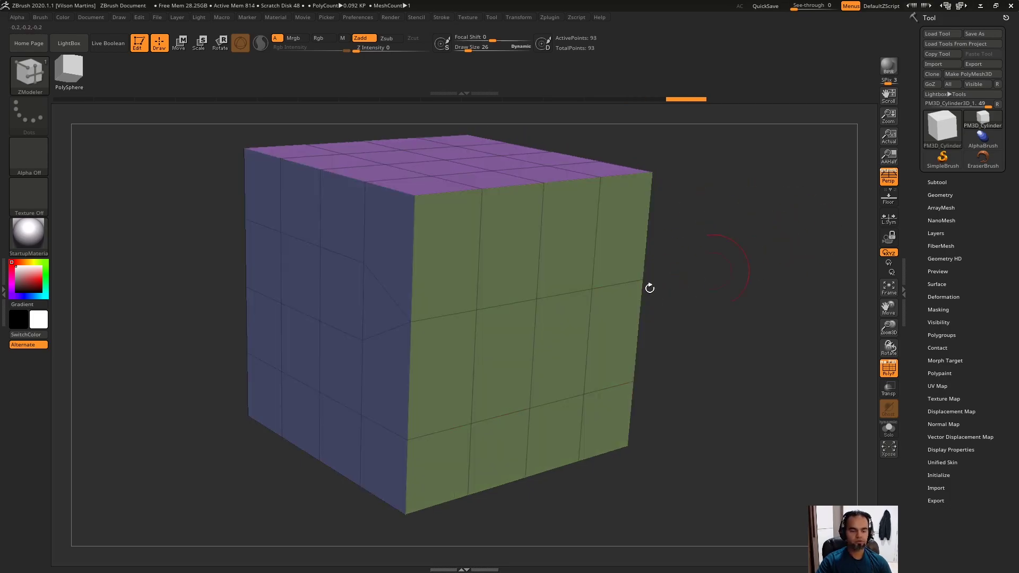
pyautogui.hotkey('ctrl', 'z')
pyautogui.hotkey('ctrl', 'z')
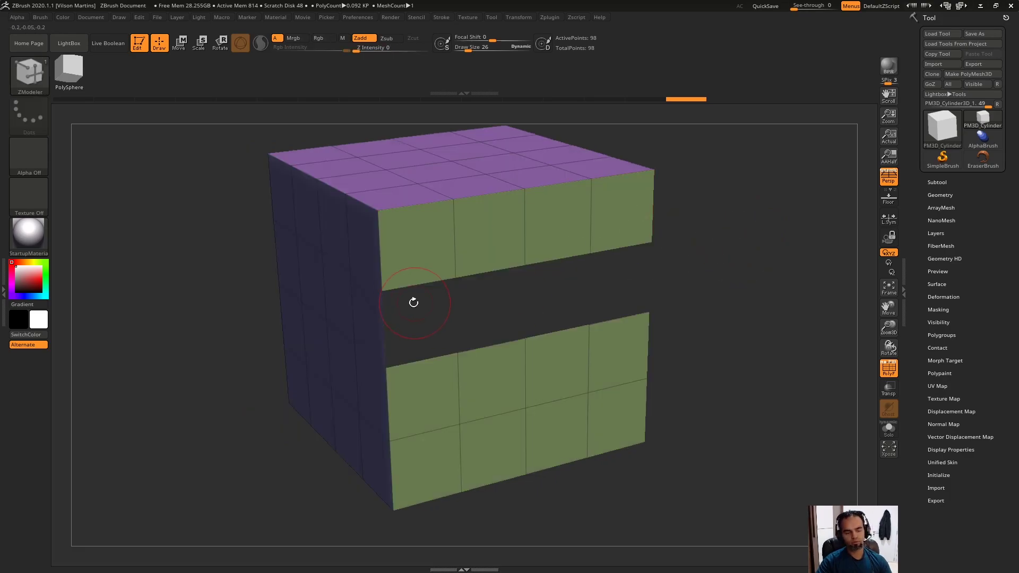
pyautogui.moveTo(714, 230)
pyautogui.mouseDown(button='right')
pyautogui.moveTo(467, 302)
pyautogui.moveTo(398, 217)
pyautogui.mouseUp(button='right')
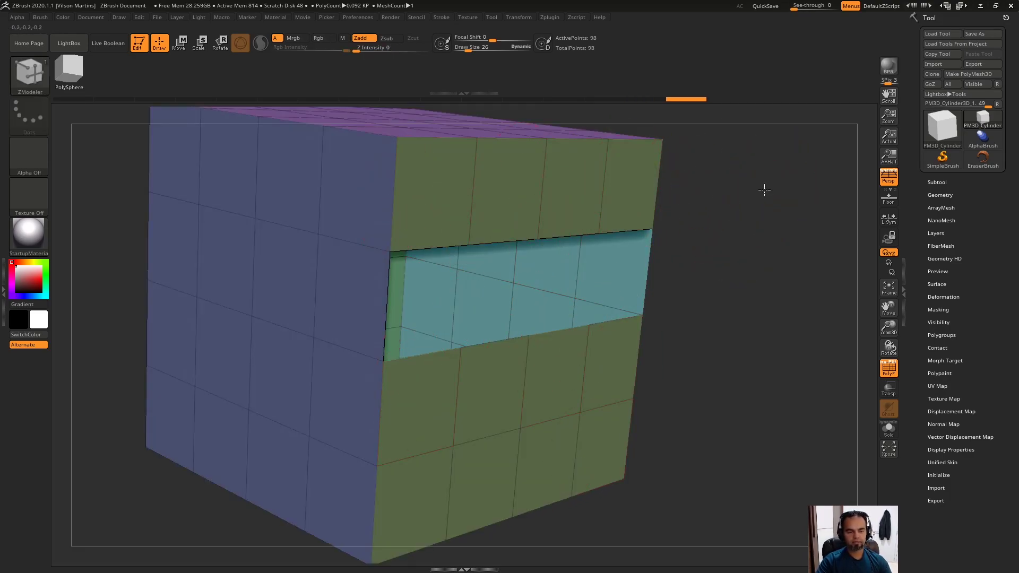
pyautogui.moveTo(764, 189)
pyautogui.mouseDown(button='right')
pyautogui.moveTo(749, 222)
pyautogui.moveTo(485, 269)
pyautogui.moveTo(485, 307)
pyautogui.mouseUp(button='right')
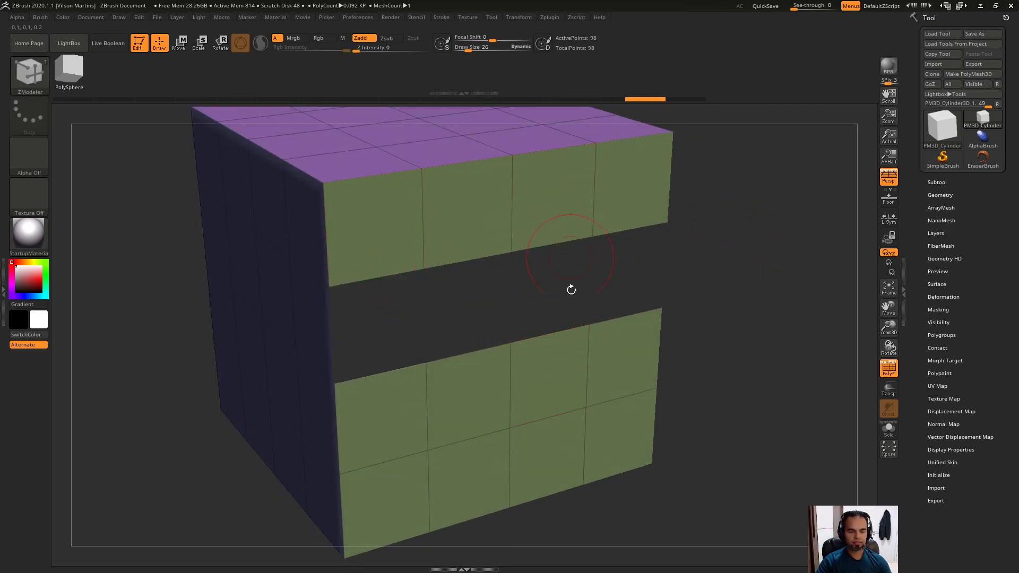
pyautogui.moveTo(666, 220); pyautogui.dragTo(490, 269, button='right')
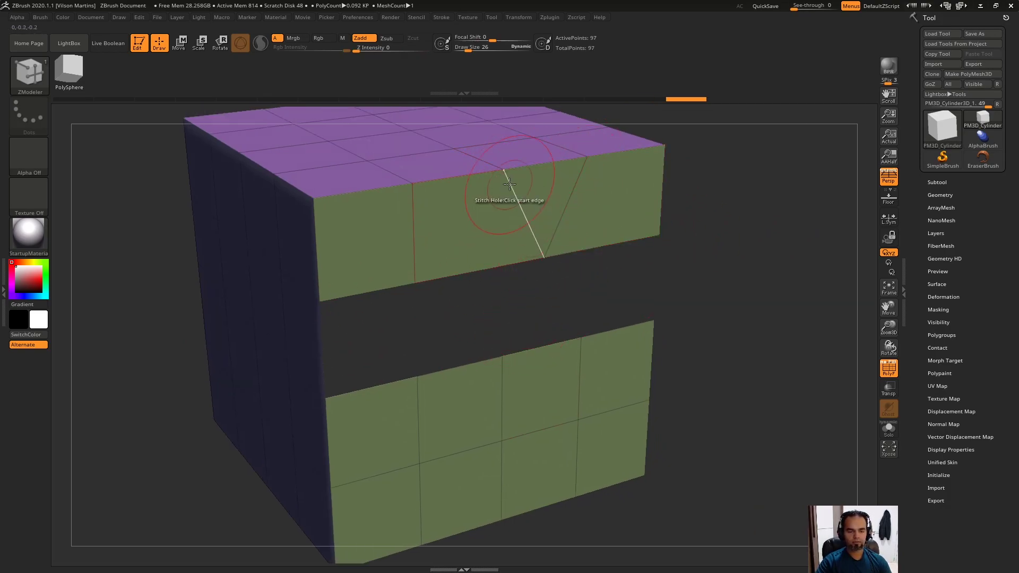
pyautogui.moveTo(478, 312); pyautogui.dragTo(498, 319)
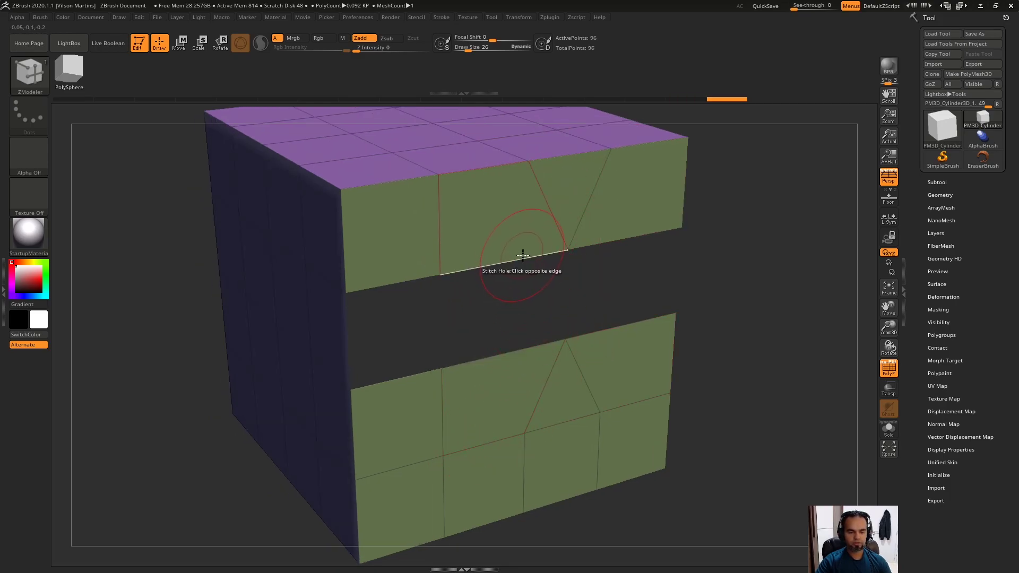
pyautogui.click(594, 327)
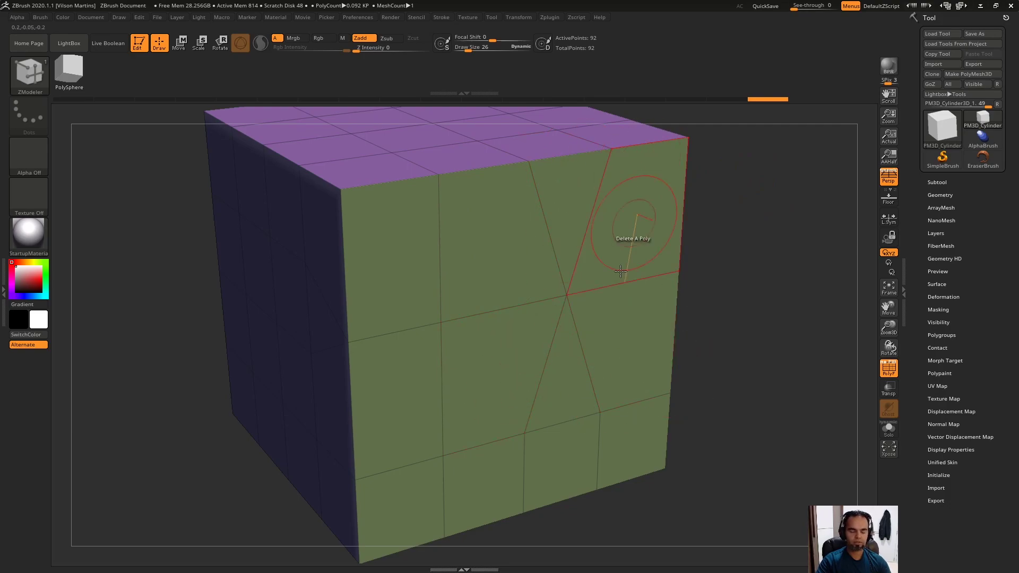
pyautogui.hotkey('ctrl', 'z')
pyautogui.moveTo(612, 283); pyautogui.dragTo(443, 279)
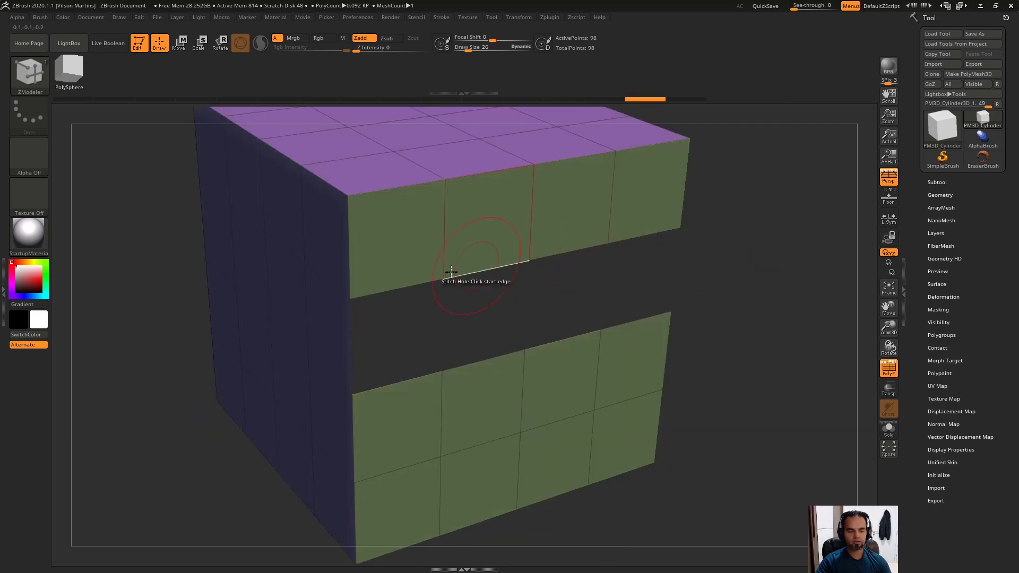
pyautogui.hotkey('ctrl', 'z')
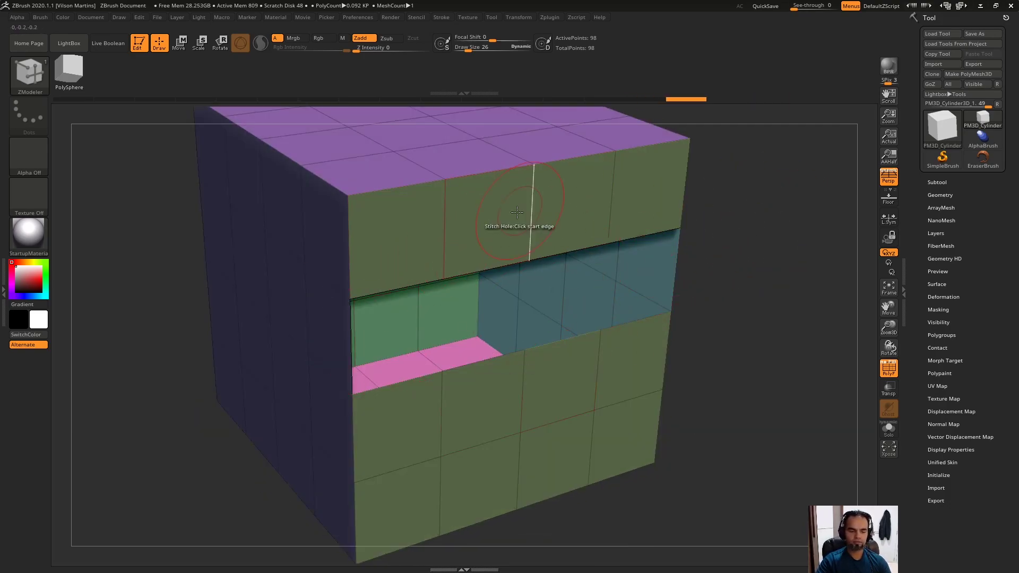
pyautogui.hotkey('ctrl', 'z')
pyautogui.hotkey('ctrl', 'z')
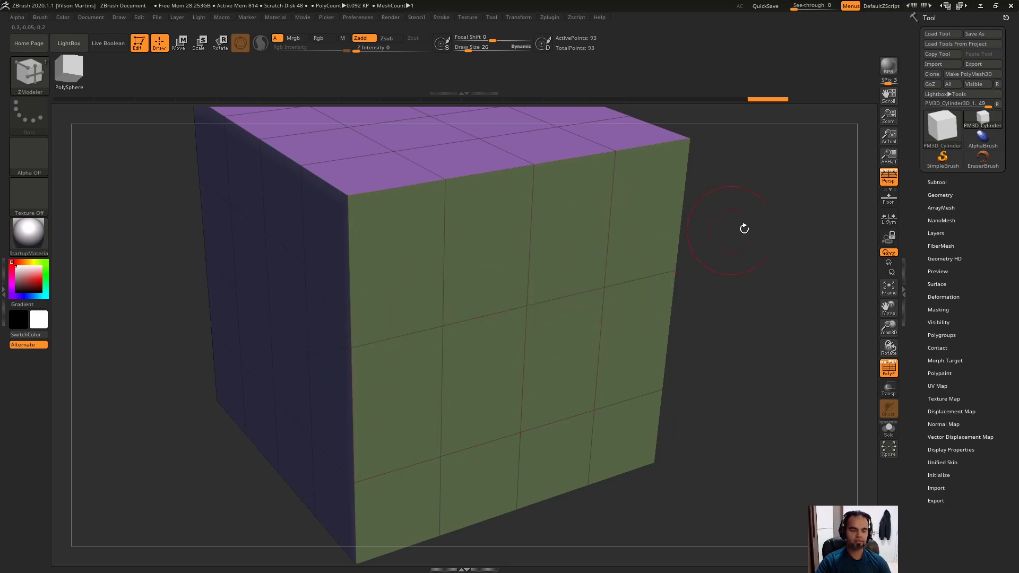
pyautogui.moveTo(743, 227)
pyautogui.mouseDown()
pyautogui.moveTo(596, 228)
pyautogui.moveTo(762, 223)
pyautogui.moveTo(749, 260)
pyautogui.mouseUp()
pyautogui.hotkey('ctrl', 'shift', 'z')
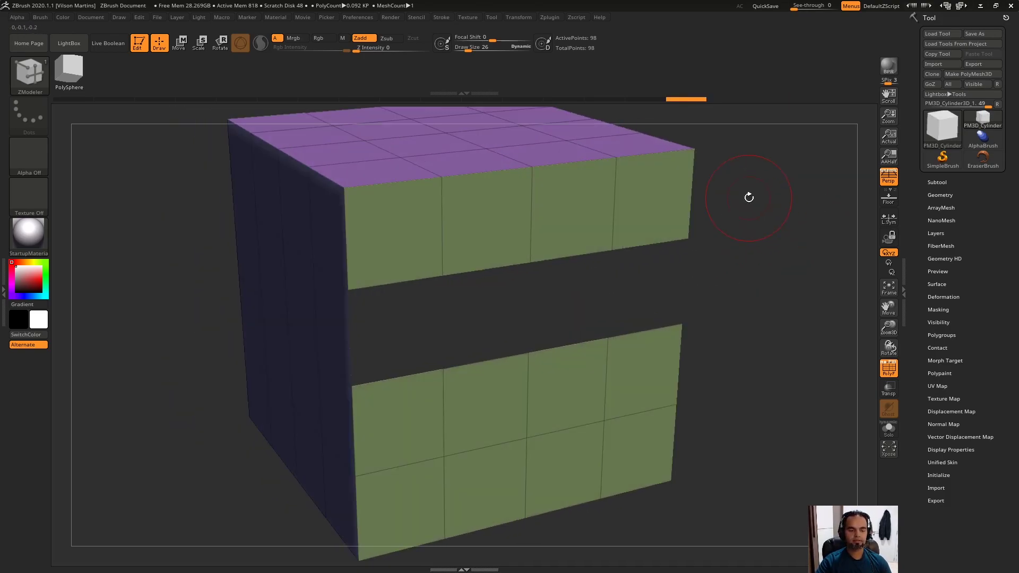
pyautogui.hotkey('ctrl', 'shift', 'z')
pyautogui.moveTo(785, 212); pyautogui.dragTo(776, 228)
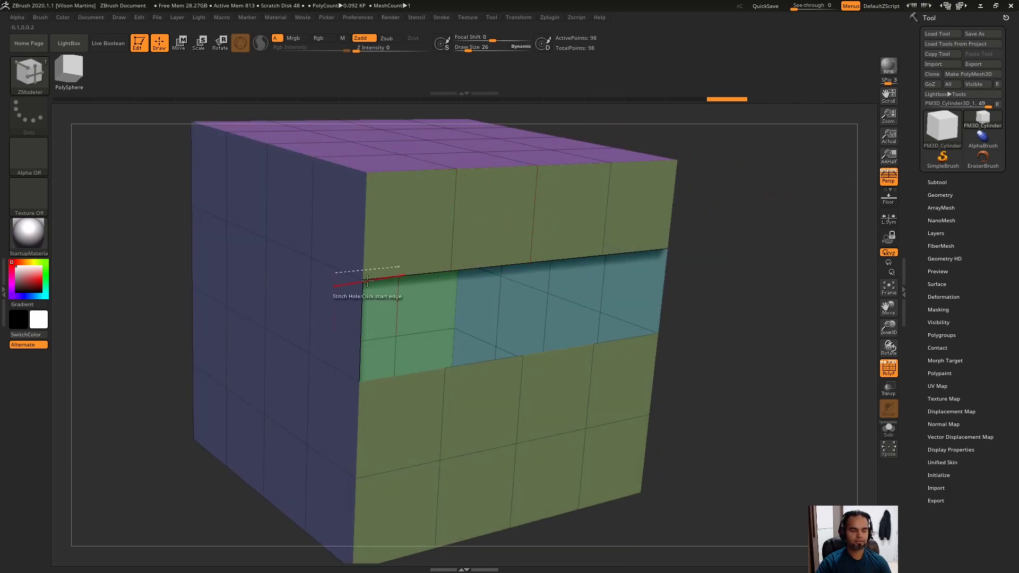
pyautogui.moveTo(669, 286)
pyautogui.mouseDown()
pyautogui.moveTo(482, 263)
pyautogui.moveTo(540, 249)
pyautogui.mouseUp()
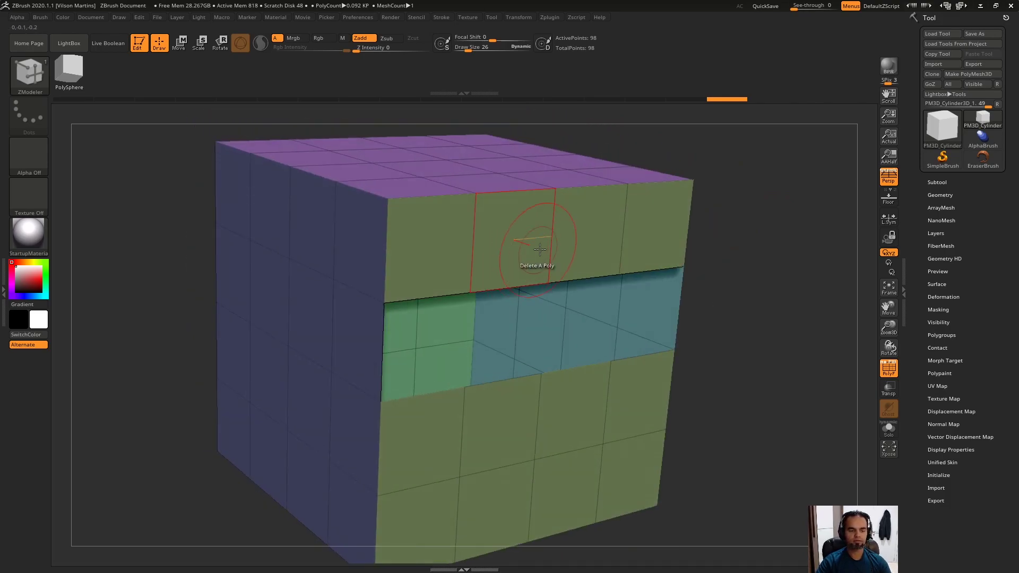
pyautogui.moveTo(513, 235)
pyautogui.mouseDown(button='right')
pyautogui.moveTo(432, 232)
pyautogui.moveTo(500, 232)
pyautogui.mouseUp(button='right')
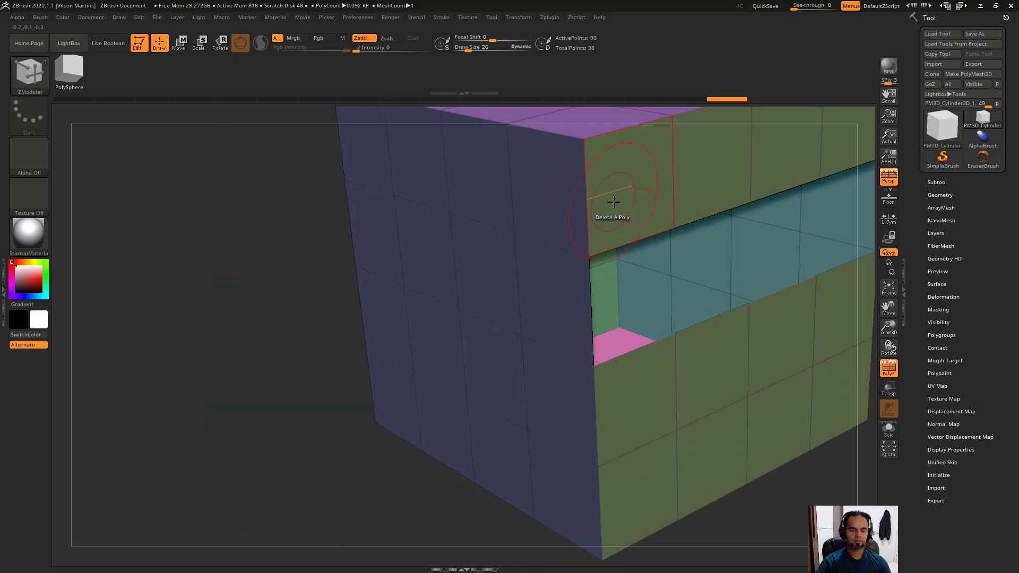
pyautogui.moveTo(620, 195); pyautogui.dragTo(335, 321, button='right')
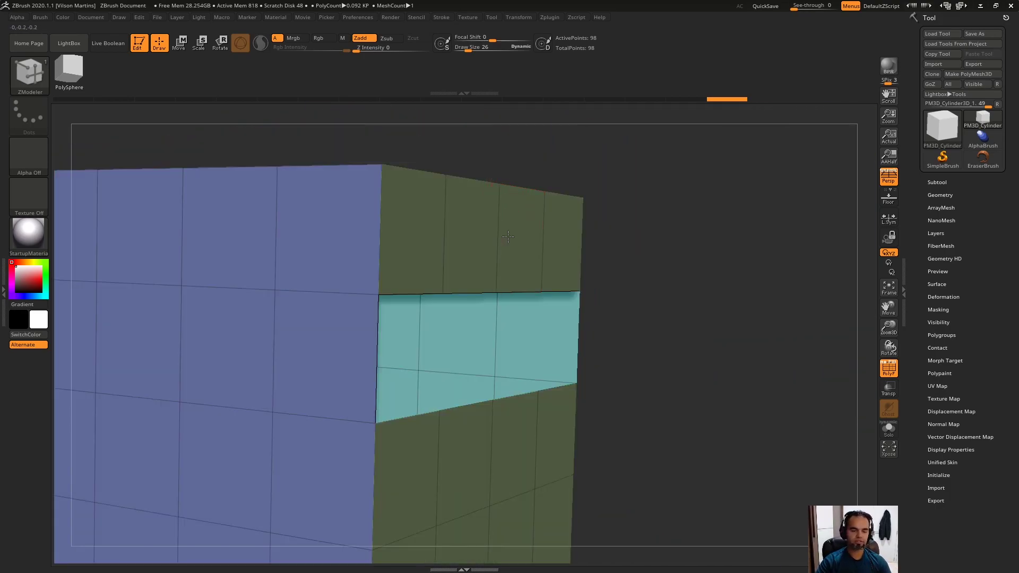
# Step: Delete the cube's middle polyloop of faces, splitting it into two boxes
pyautogui.press('space')
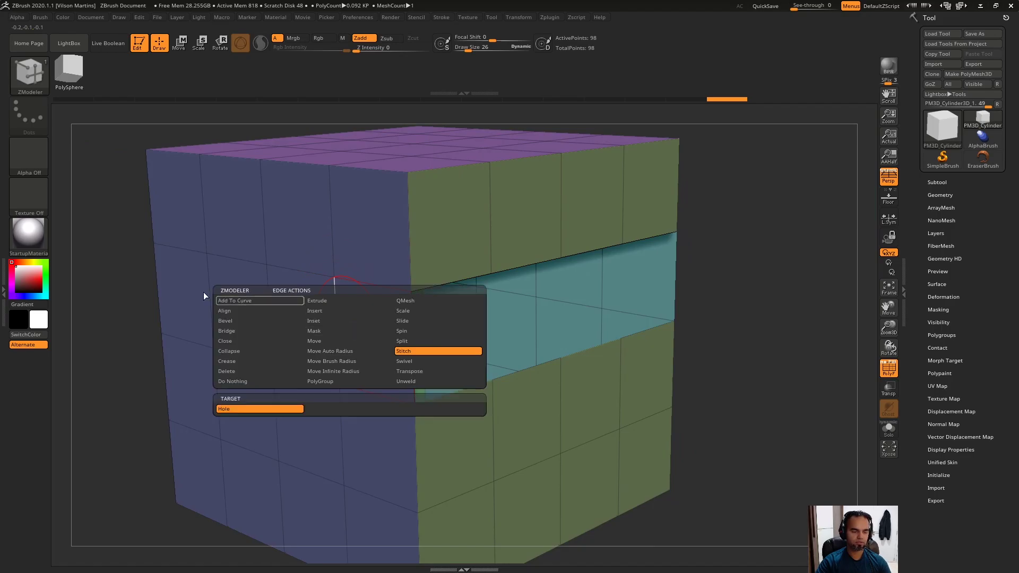
pyautogui.press('space')
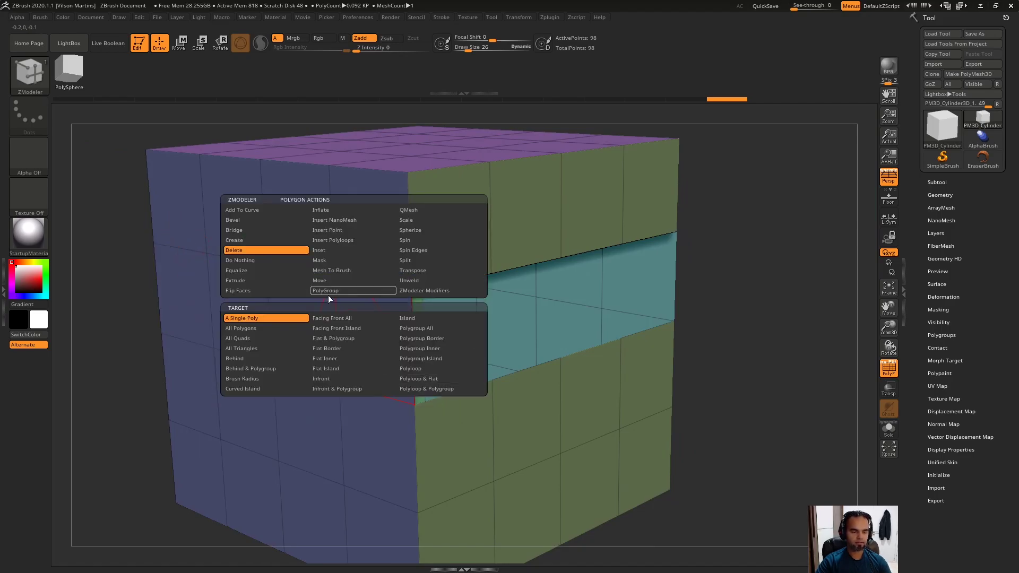
pyautogui.click(440, 367)
pyautogui.click(364, 318)
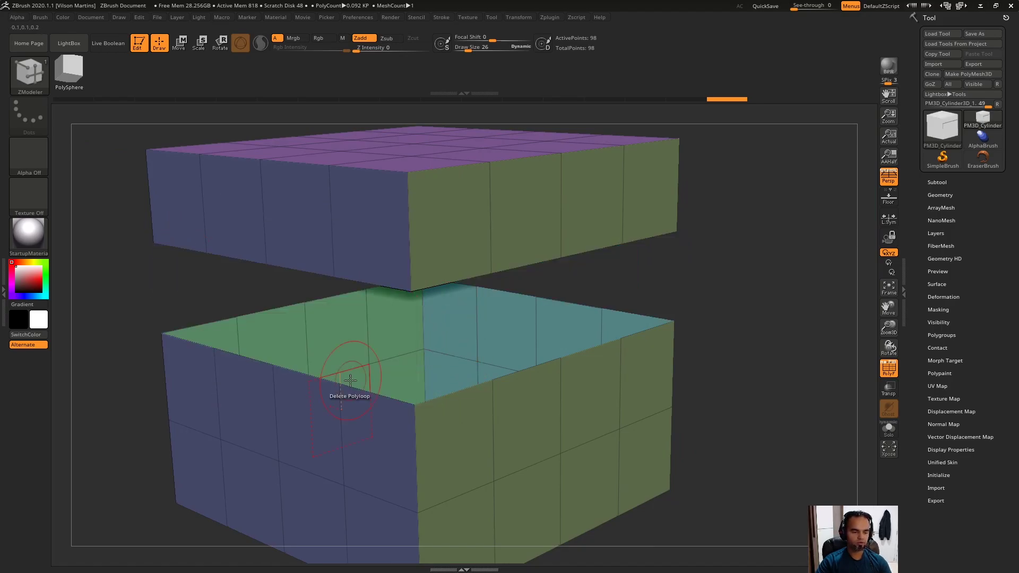
pyautogui.moveTo(352, 366)
pyautogui.mouseDown(button='right')
pyautogui.moveTo(748, 246)
pyautogui.moveTo(635, 277)
pyautogui.moveTo(425, 298)
pyautogui.moveTo(614, 273)
pyautogui.moveTo(615, 246)
pyautogui.mouseUp(button='right')
# Step: Set the edge action to Stitch with Hole target and orbit to face both boxes
pyautogui.press('space')
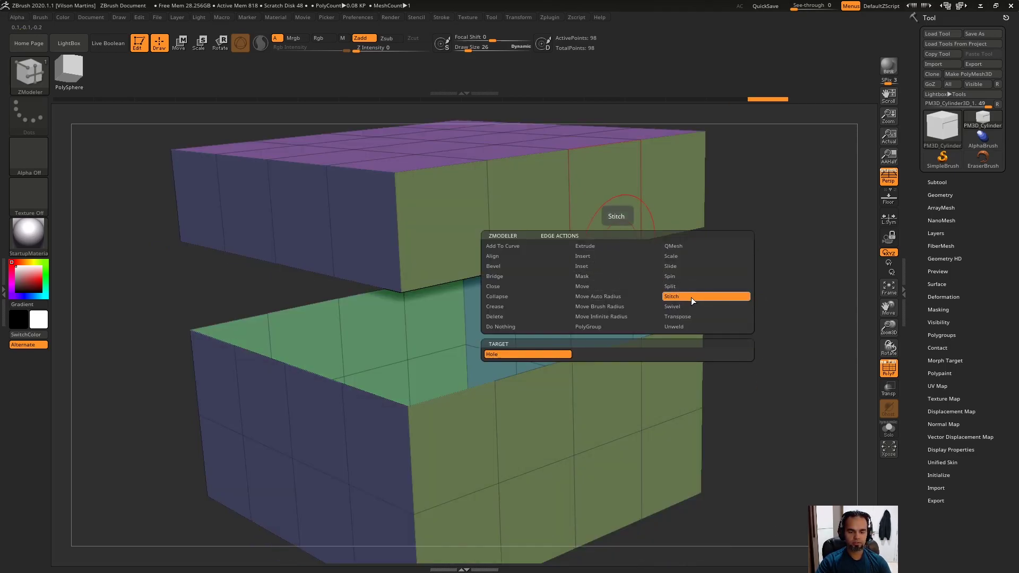
pyautogui.click(547, 352)
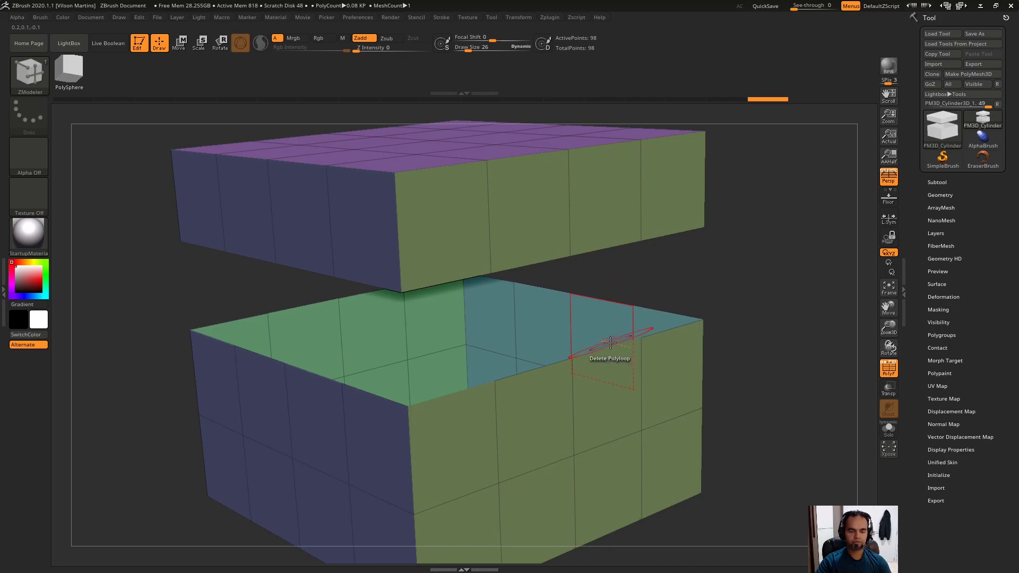
pyautogui.moveTo(764, 285)
pyautogui.mouseDown(button='right')
pyautogui.moveTo(773, 268)
pyautogui.moveTo(790, 268)
pyautogui.moveTo(290, 312)
pyautogui.mouseUp(button='right')
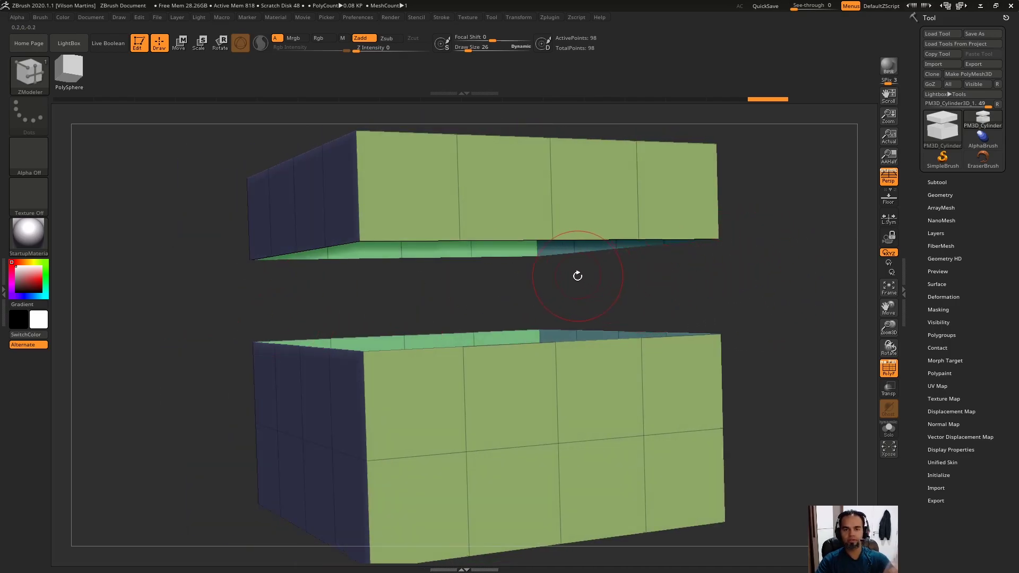
pyautogui.moveTo(708, 253); pyautogui.dragTo(767, 257, button='right')
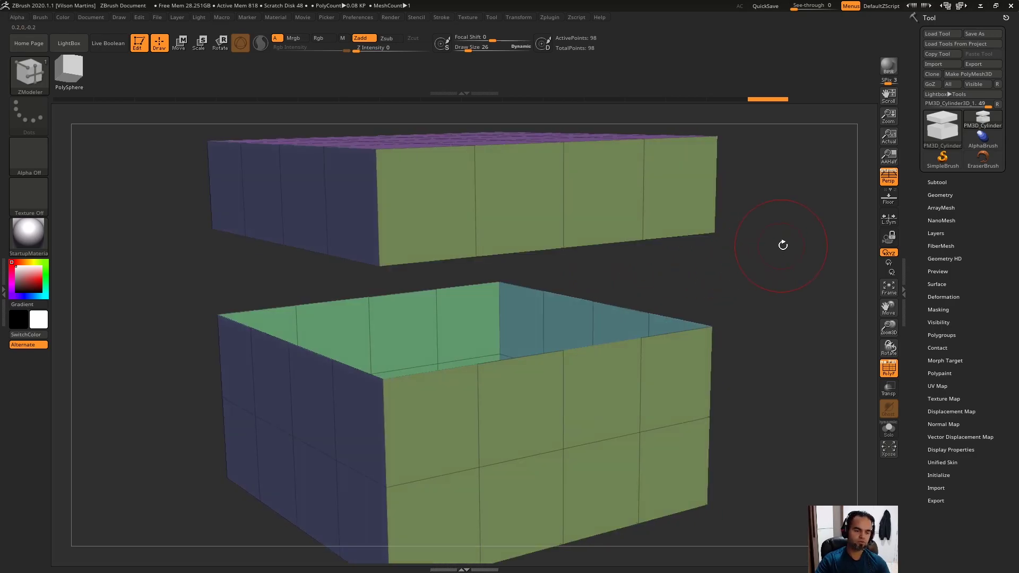
# Step: Bridge one column between the upper and lower boxes with Stitch Hole
pyautogui.press('space')
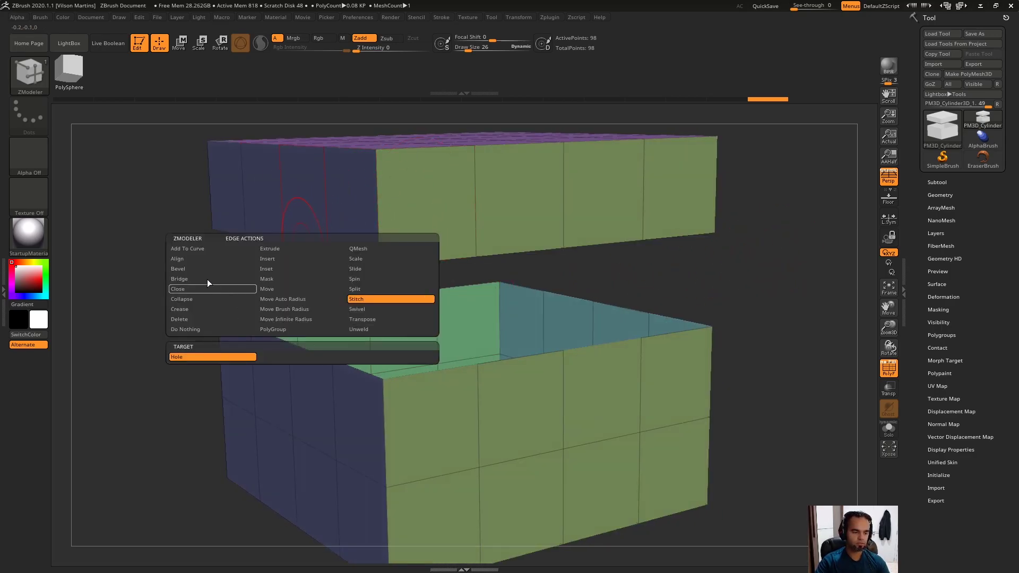
pyautogui.click(427, 263)
pyautogui.click(427, 372)
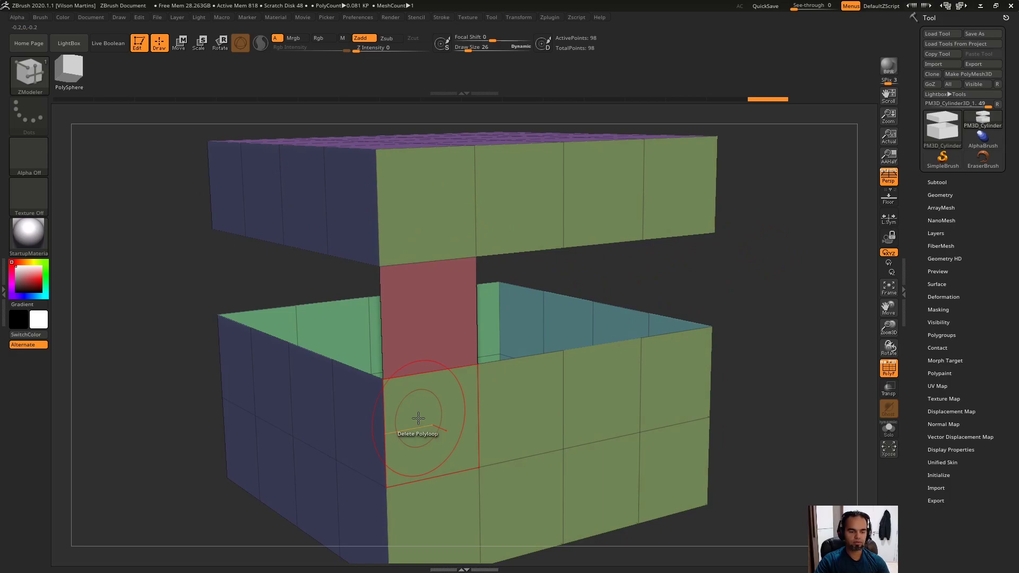
pyautogui.moveTo(419, 419); pyautogui.dragTo(614, 223, button='right')
# Step: Stitch the whole gap shut into one solid block, then undo it
pyautogui.press('space')
pyautogui.click(682, 320)
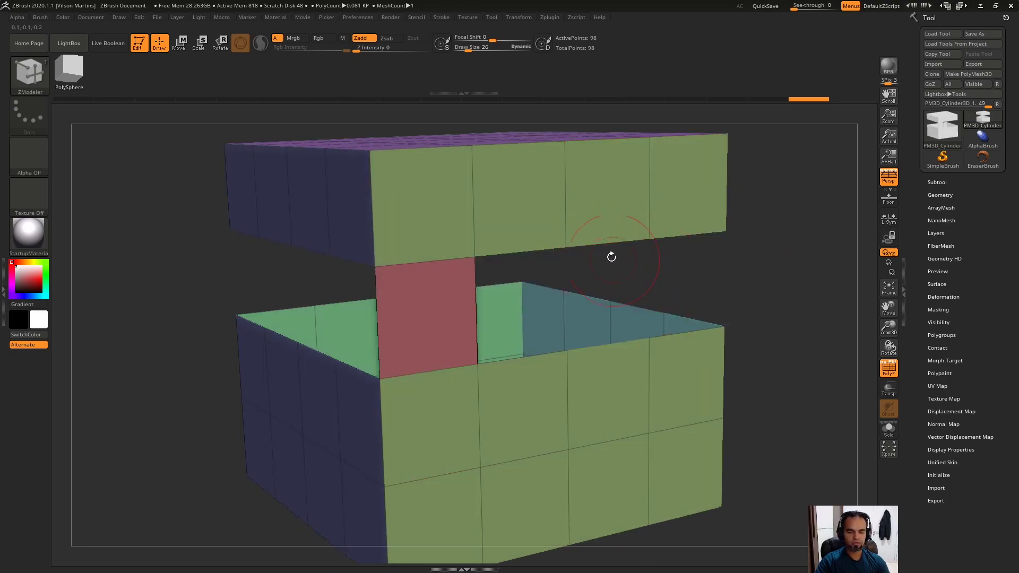
pyautogui.click(609, 243)
pyautogui.click(610, 303)
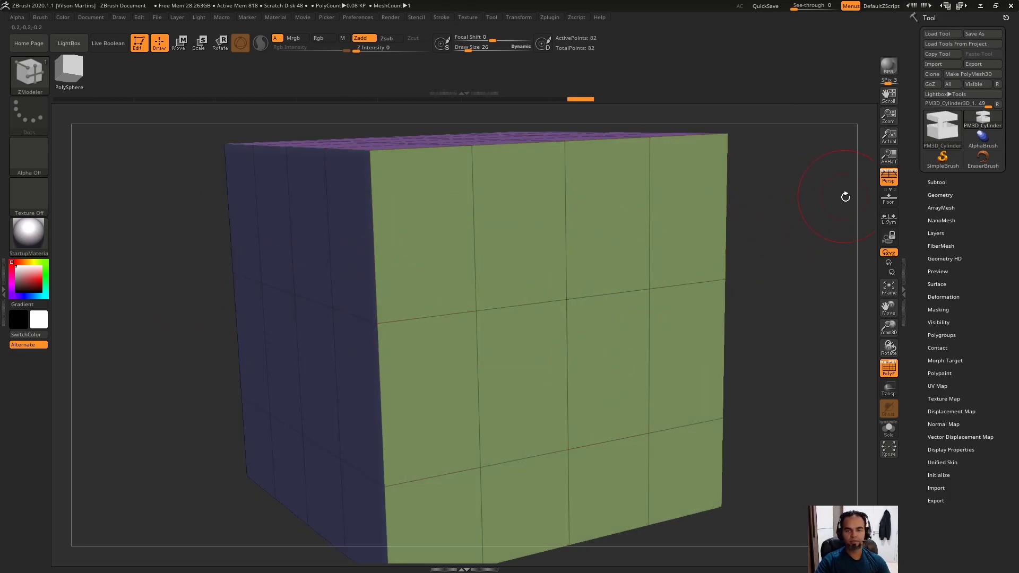
pyautogui.hotkey('ctrl', 'z')
pyautogui.moveTo(801, 223); pyautogui.dragTo(595, 269)
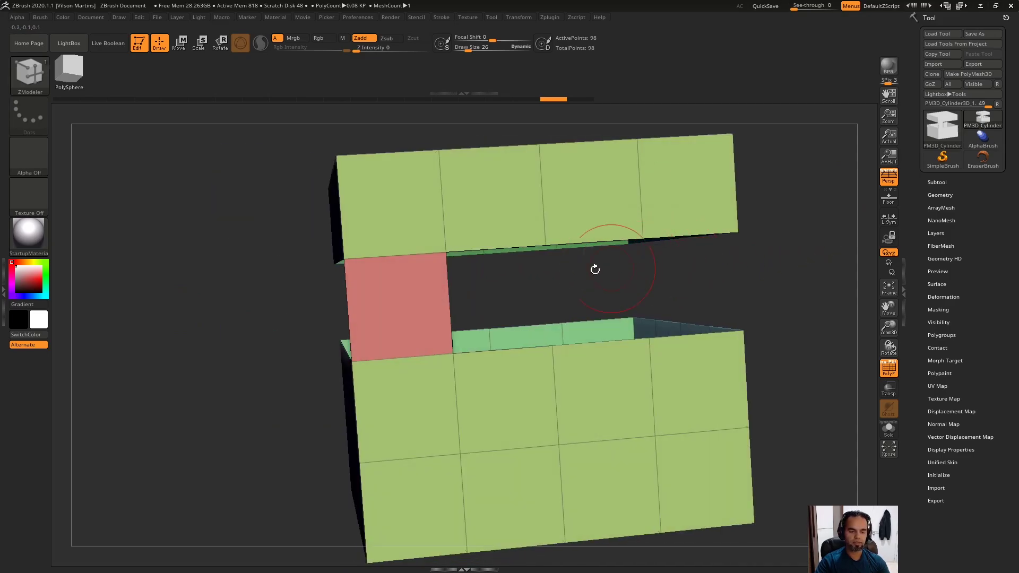
pyautogui.moveTo(525, 277)
pyautogui.mouseDown()
pyautogui.moveTo(762, 248)
pyautogui.moveTo(788, 255)
pyautogui.moveTo(324, 299)
pyautogui.moveTo(428, 281)
pyautogui.mouseUp()
# Step: Re-stitch the remaining gap, closing the cube with a red diamond face on the front
pyautogui.press('space')
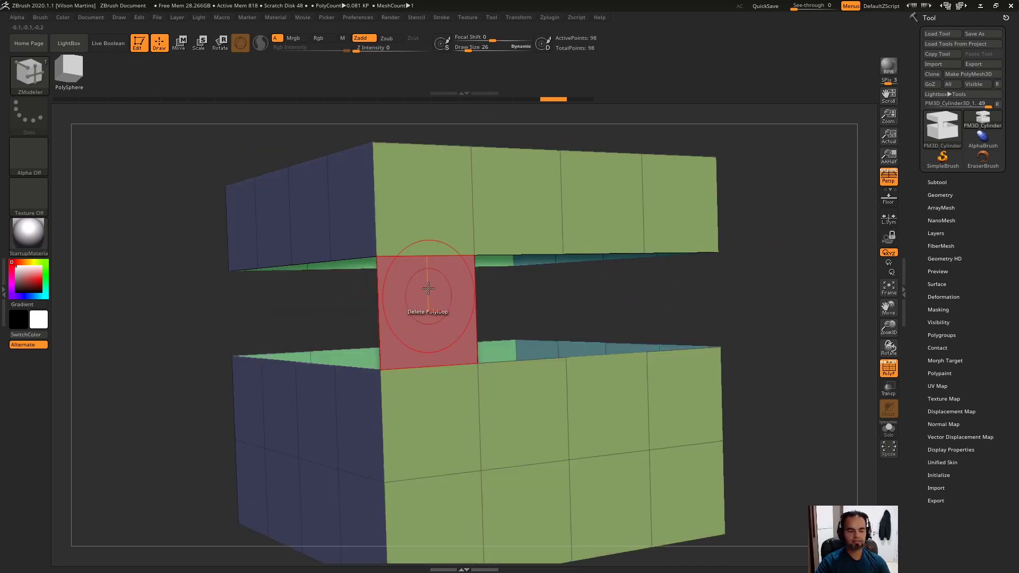
pyautogui.moveTo(682, 257); pyautogui.dragTo(672, 259)
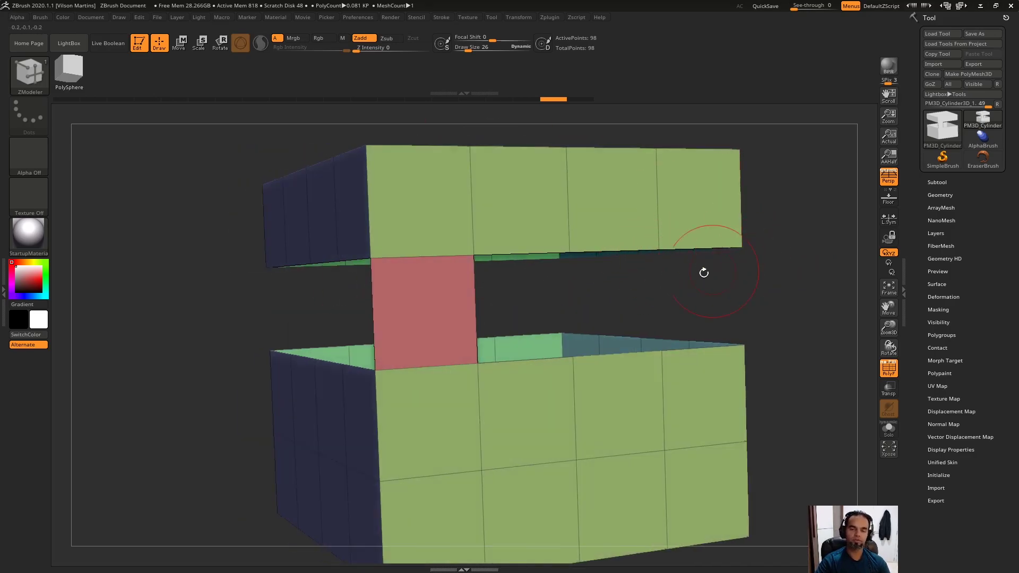
pyautogui.moveTo(759, 263); pyautogui.dragTo(798, 265)
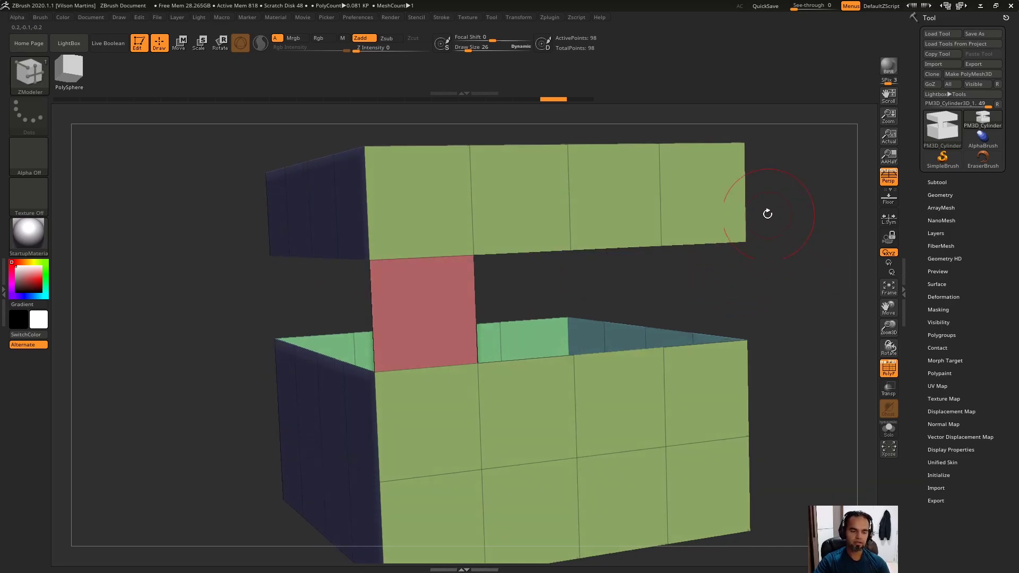
pyautogui.moveTo(768, 214)
pyautogui.mouseDown()
pyautogui.moveTo(803, 285)
pyautogui.moveTo(773, 244)
pyautogui.moveTo(513, 264)
pyautogui.mouseUp()
pyautogui.press('space')
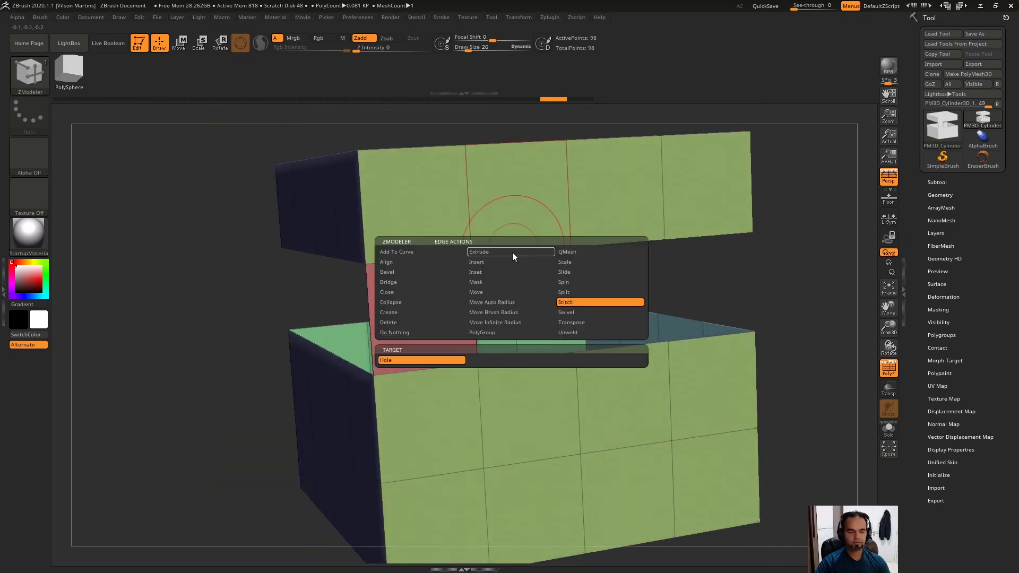
pyautogui.click(389, 281)
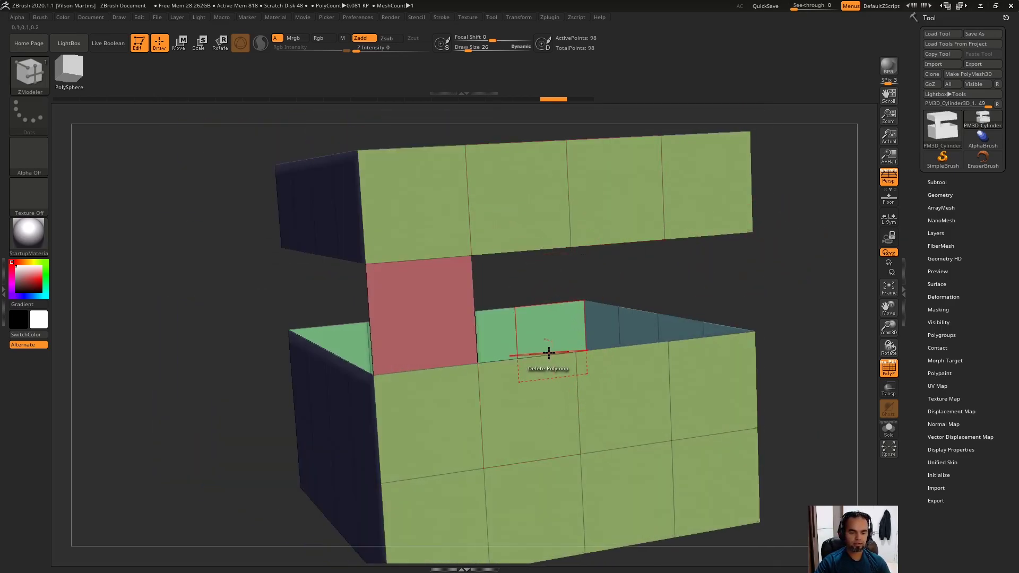
pyautogui.press('space')
pyautogui.click(515, 307)
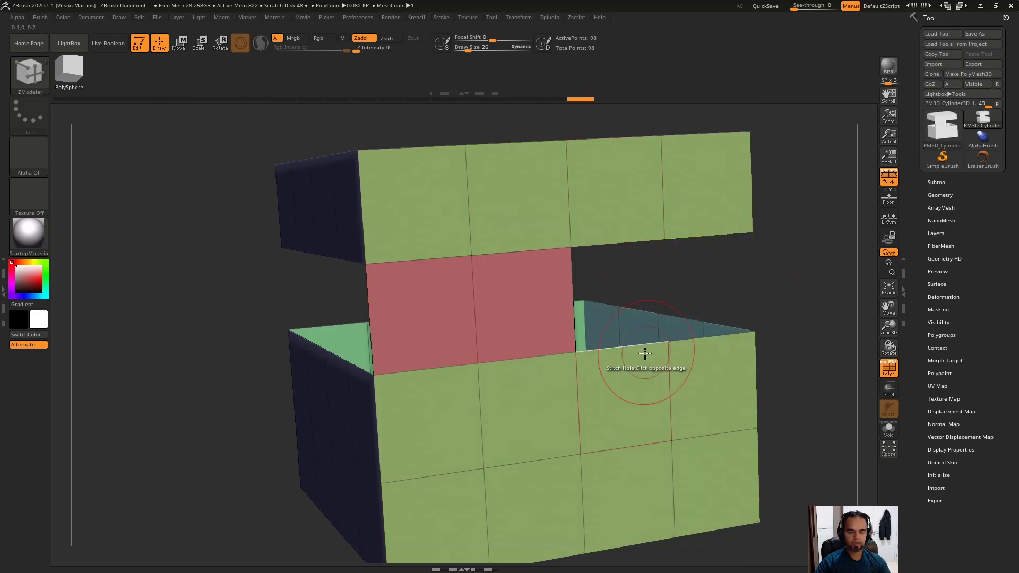
pyautogui.click(622, 364)
pyautogui.moveTo(622, 364)
pyautogui.mouseDown(button='right')
pyautogui.moveTo(487, 302)
pyautogui.moveTo(625, 273)
pyautogui.moveTo(580, 364)
pyautogui.moveTo(531, 307)
pyautogui.mouseUp(button='right')
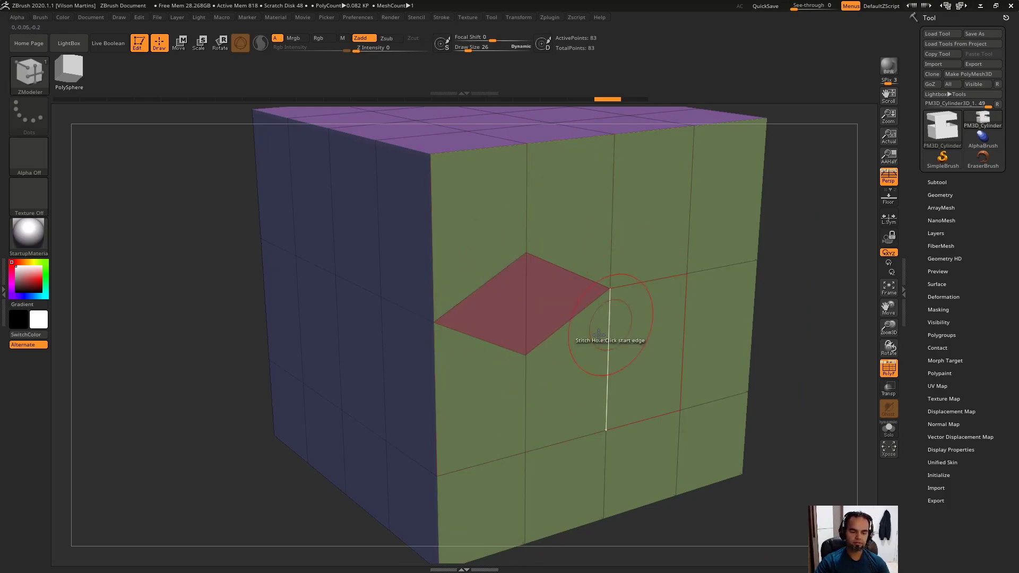
# Step: Undo back to the closed cube without the diamond and pick a new start edge
pyautogui.moveTo(609, 341)
pyautogui.mouseDown(button='right')
pyautogui.moveTo(479, 258)
pyautogui.moveTo(571, 271)
pyautogui.mouseUp(button='right')
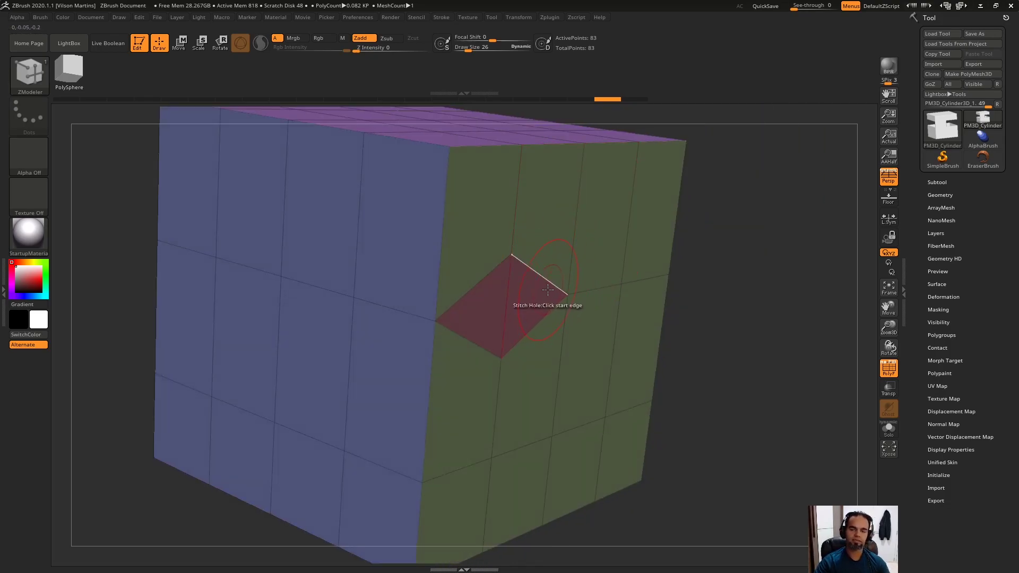
pyautogui.moveTo(597, 261)
pyautogui.mouseDown(button='right')
pyautogui.moveTo(547, 296)
pyautogui.moveTo(429, 270)
pyautogui.moveTo(489, 364)
pyautogui.mouseUp(button='right')
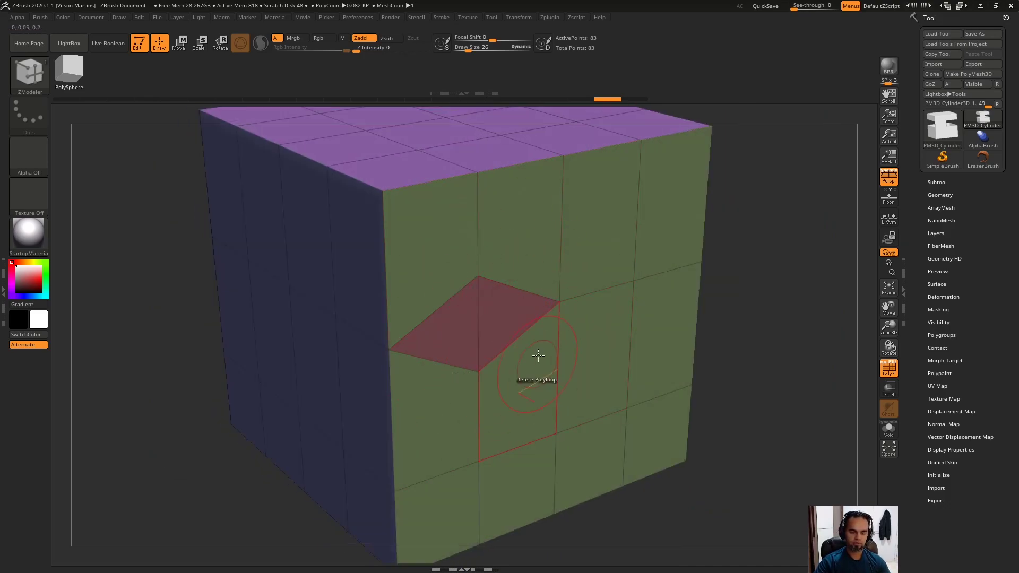
pyautogui.hotkey('ctrl', 'z')
pyautogui.hotkey('ctrl', 'z')
pyautogui.hotkey('ctrl', 'z')
pyautogui.moveTo(774, 203)
pyautogui.mouseDown(button='right')
pyautogui.moveTo(764, 205)
pyautogui.moveTo(785, 193)
pyautogui.moveTo(589, 260)
pyautogui.mouseUp(button='right')
pyautogui.click(419, 277)
pyautogui.moveTo(471, 285); pyautogui.dragTo(444, 287, button='right')
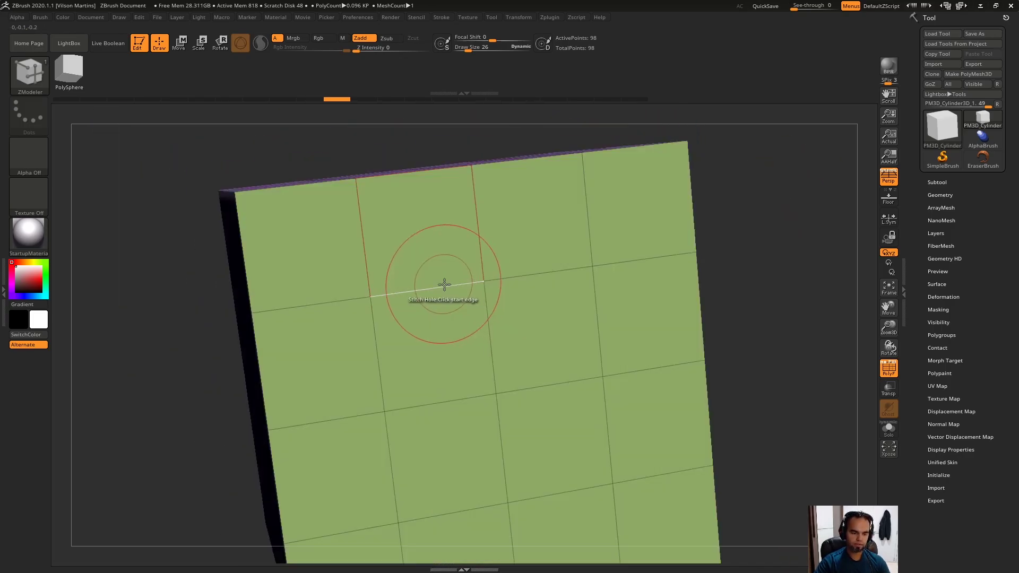
# Step: Undo the remaining front-face stitches until the quad grid is restored
pyautogui.hotkey('ctrl', 'z')
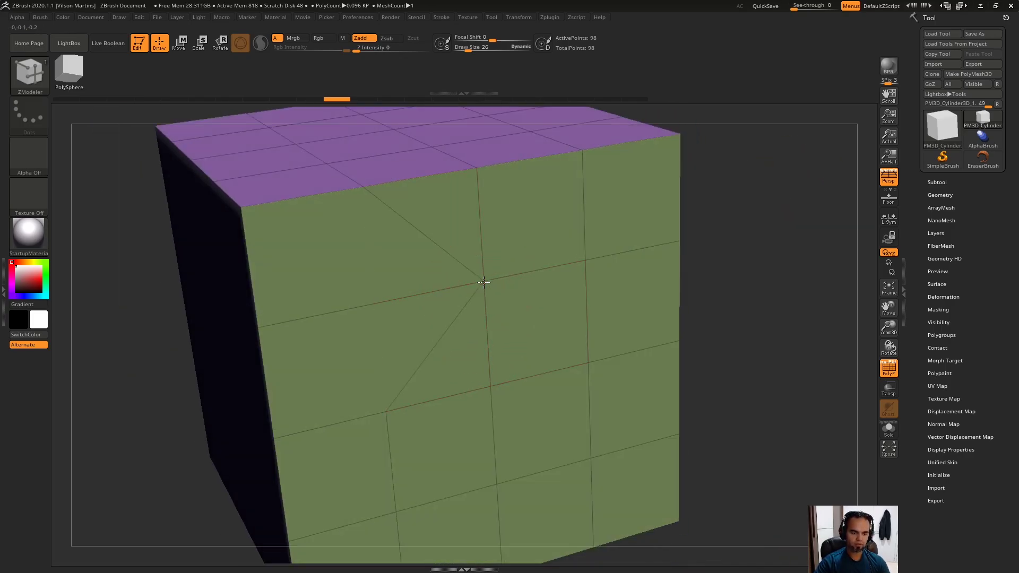
pyautogui.hotkey('ctrl', 'z')
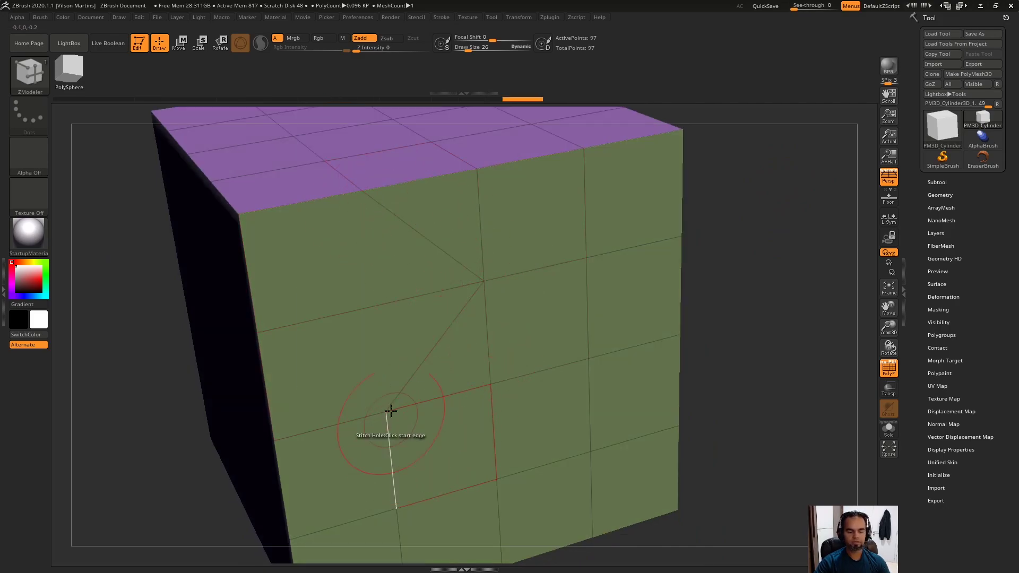
pyautogui.hotkey('ctrl', 'z')
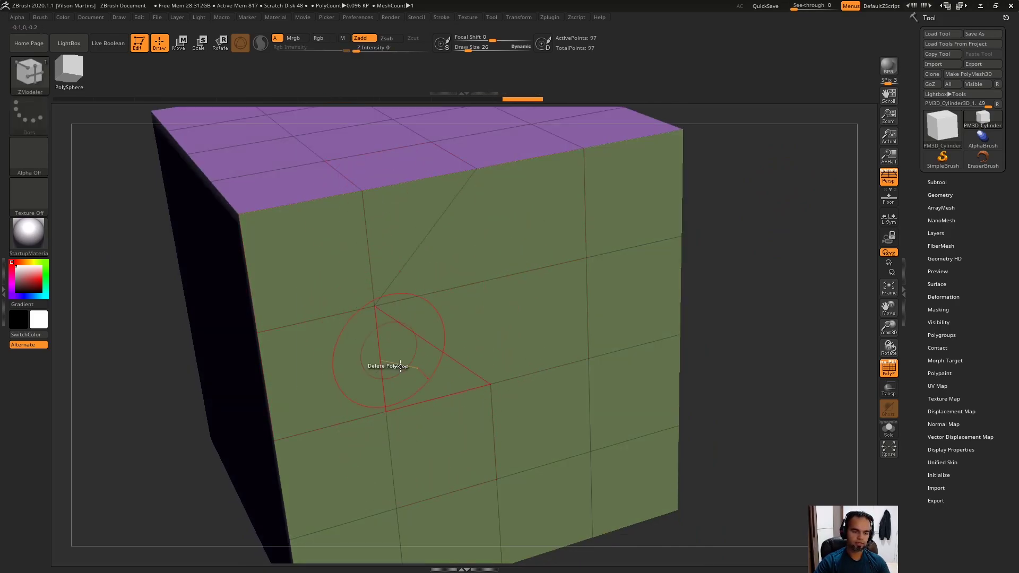
pyautogui.hotkey('ctrl', 'z')
pyautogui.hotkey('ctrl', 'z')
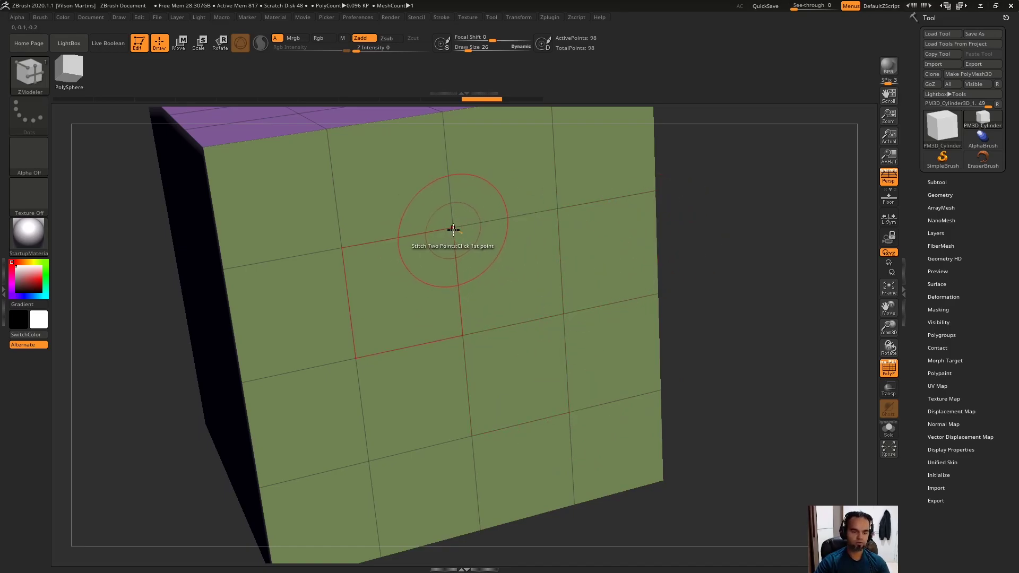
# Step: Trial a vertex stitch, undo it, and try Mid Point and End Point merge positions
pyautogui.moveTo(454, 228); pyautogui.dragTo(562, 314)
pyautogui.moveTo(764, 181); pyautogui.dragTo(773, 223)
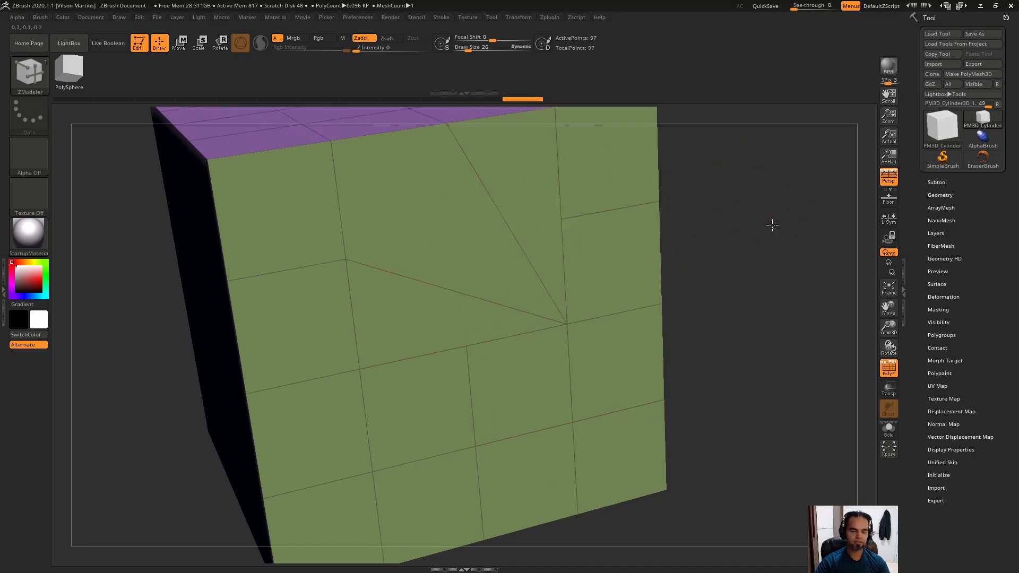
pyautogui.hotkey('ctrl', 'z')
pyautogui.press('space')
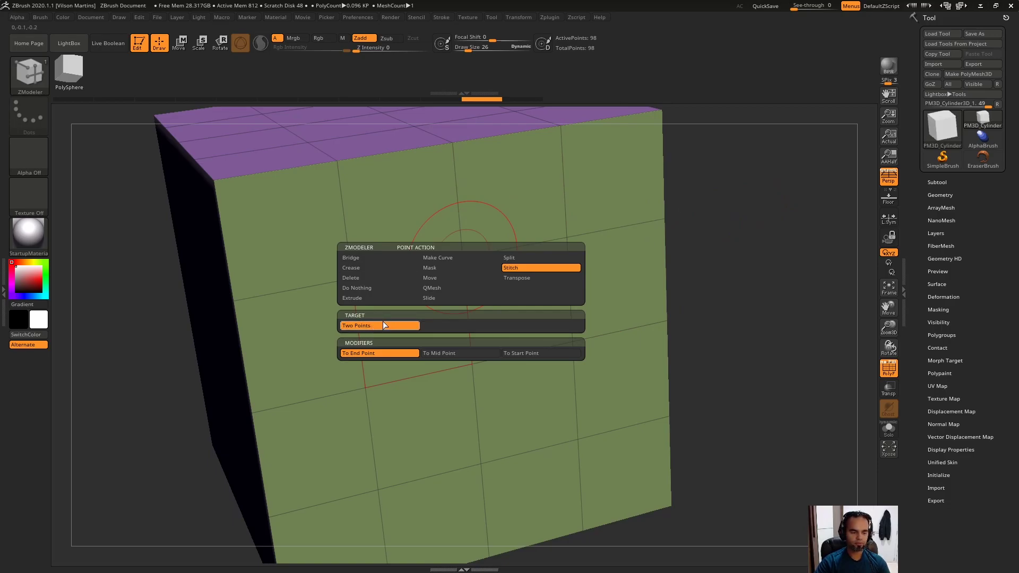
pyautogui.click(441, 353)
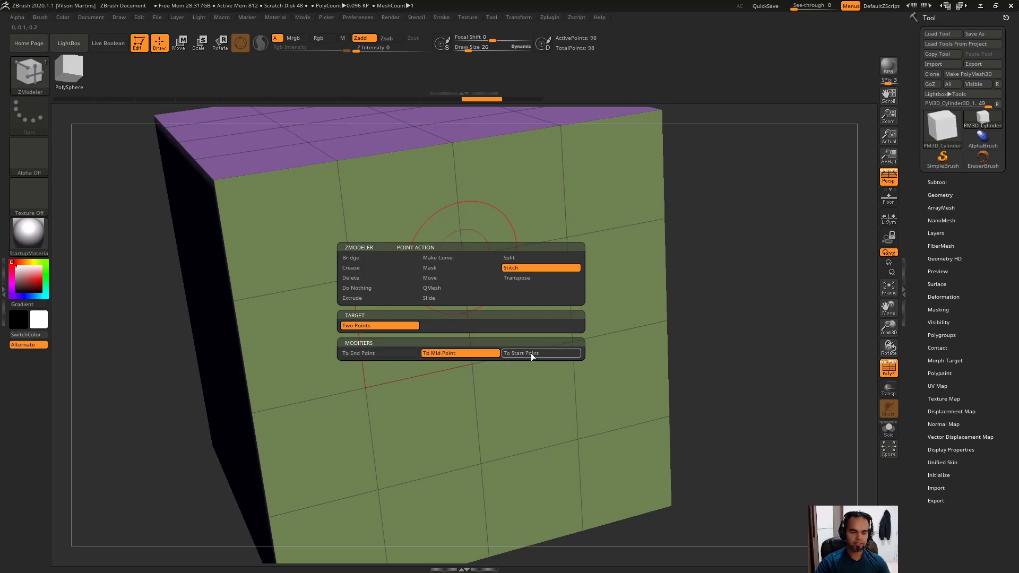
pyautogui.click(451, 354)
pyautogui.click(403, 364)
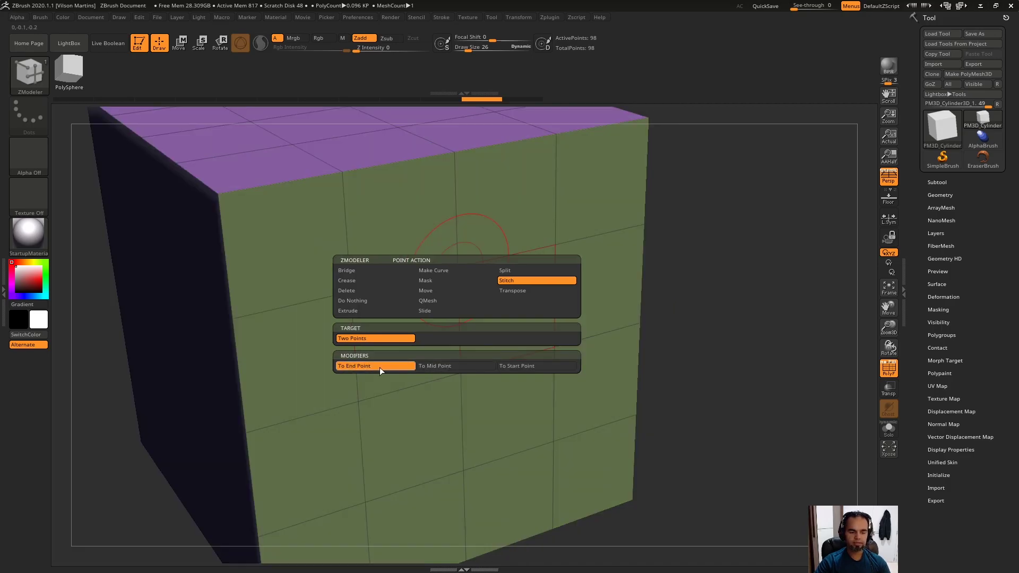
# Step: Set the point action to Stitch Two Points
pyautogui.moveTo(425, 282); pyautogui.dragTo(447, 289)
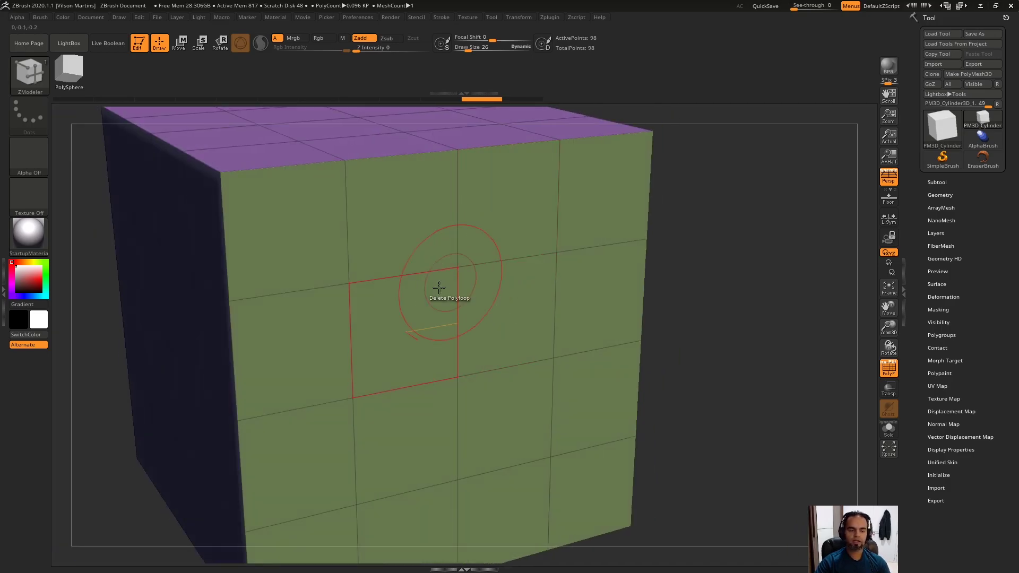
pyautogui.click(439, 287)
pyautogui.moveTo(535, 267)
pyautogui.mouseDown(button='right')
pyautogui.moveTo(483, 302)
pyautogui.moveTo(432, 308)
pyautogui.mouseUp(button='right')
pyautogui.press('space')
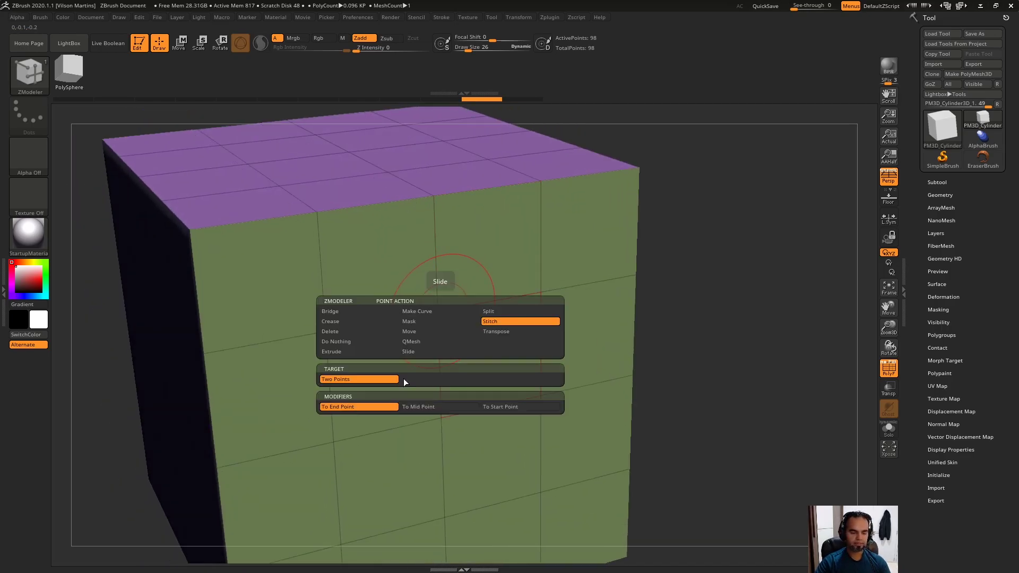
pyautogui.click(361, 407)
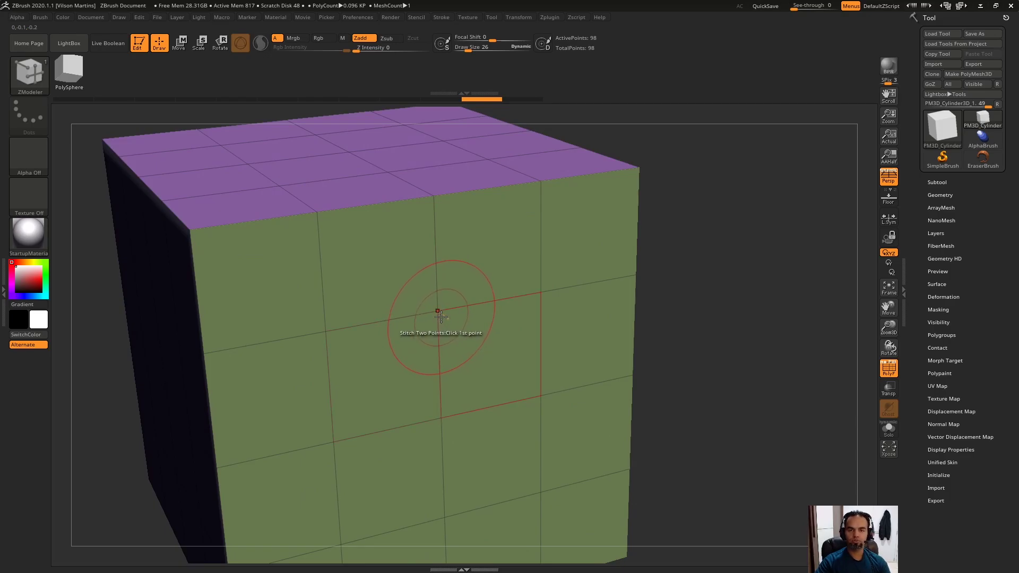
pyautogui.moveTo(437, 316)
pyautogui.mouseDown(button='right')
pyautogui.moveTo(454, 327)
pyautogui.moveTo(439, 318)
pyautogui.mouseUp(button='right')
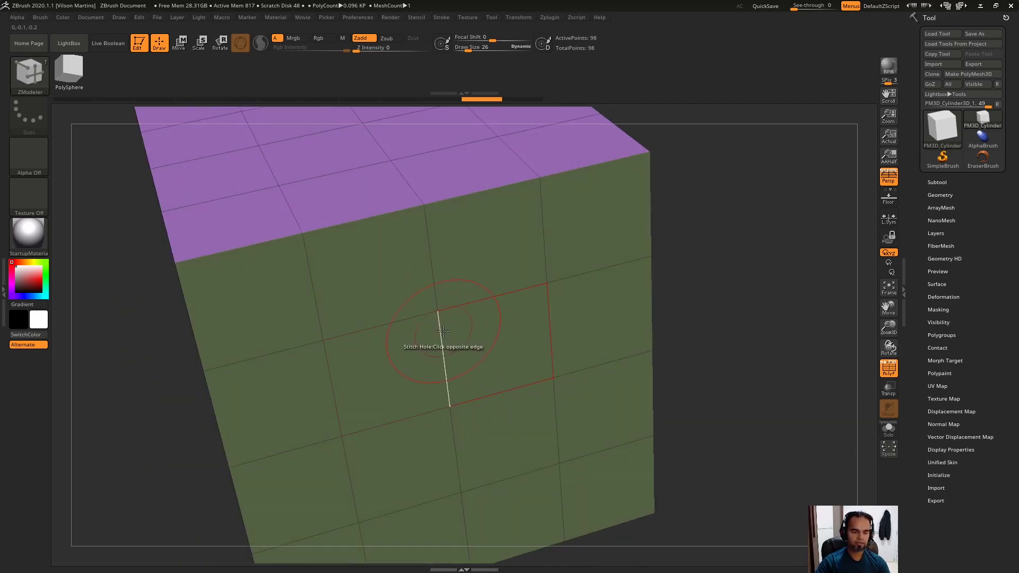
# Step: Trial a stitch across the front grid and a diagonal stitch, undoing each
pyautogui.click(544, 286)
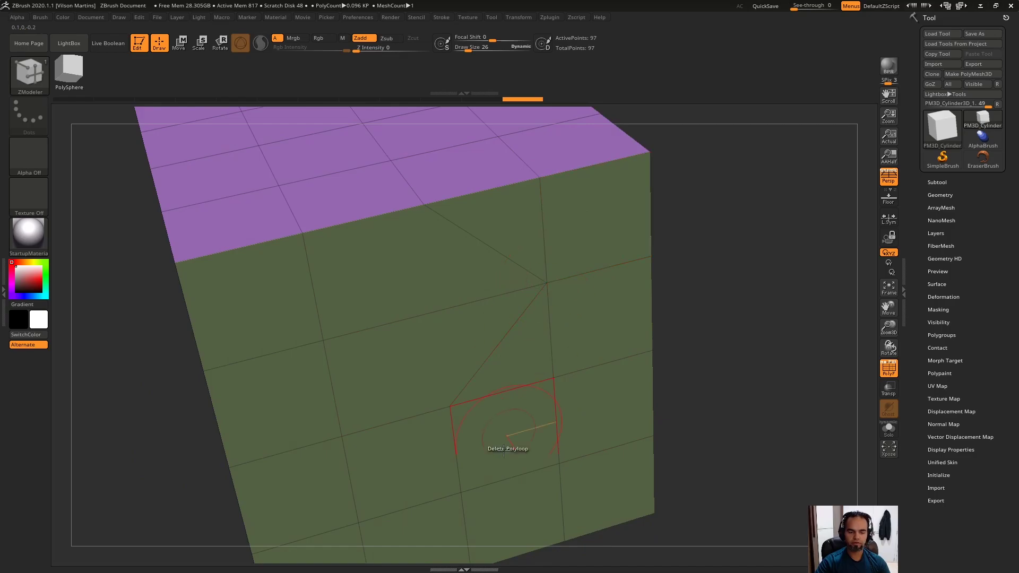
pyautogui.hotkey('ctrl', 'z')
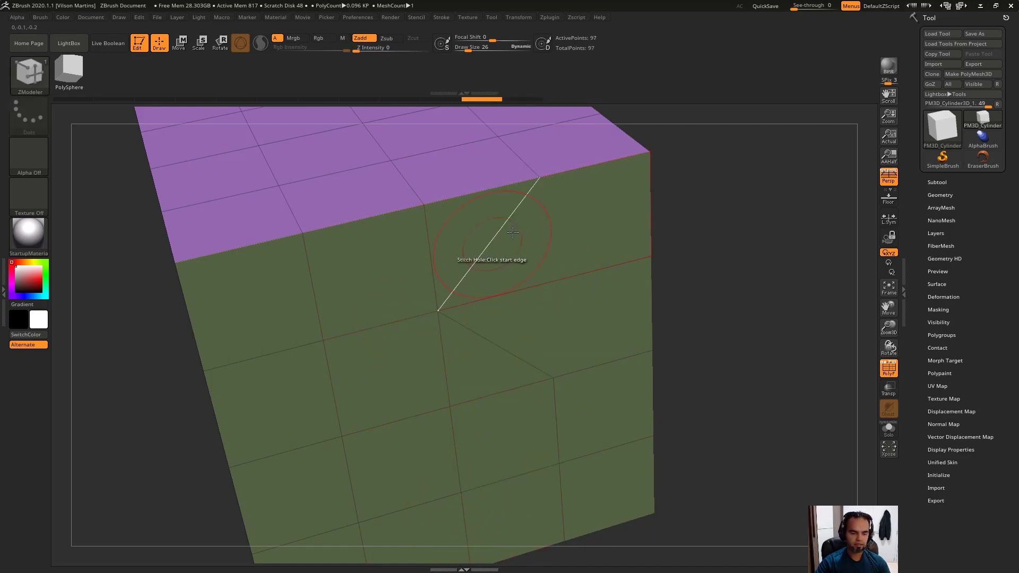
pyautogui.click(513, 233)
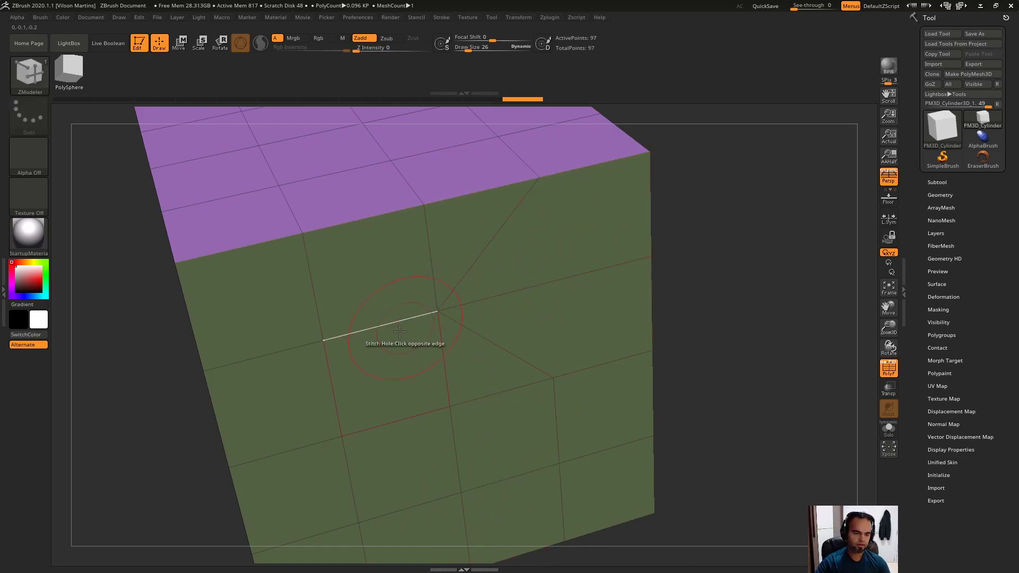
pyautogui.hotkey('ctrl', 'z')
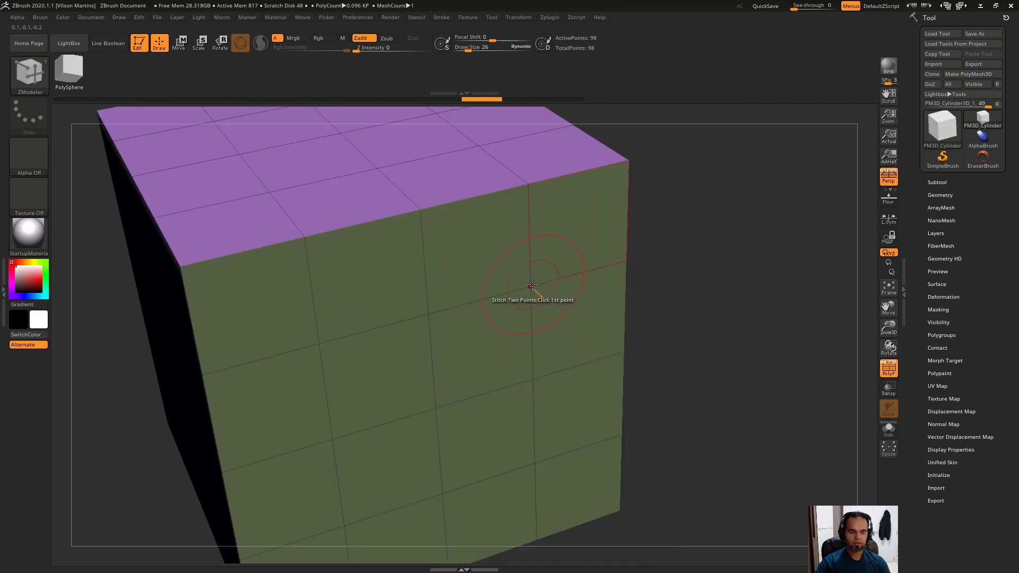
pyautogui.press('space')
pyautogui.moveTo(485, 245)
pyautogui.mouseDown(button='right')
pyautogui.moveTo(435, 312)
pyautogui.moveTo(527, 258)
pyautogui.mouseUp(button='right')
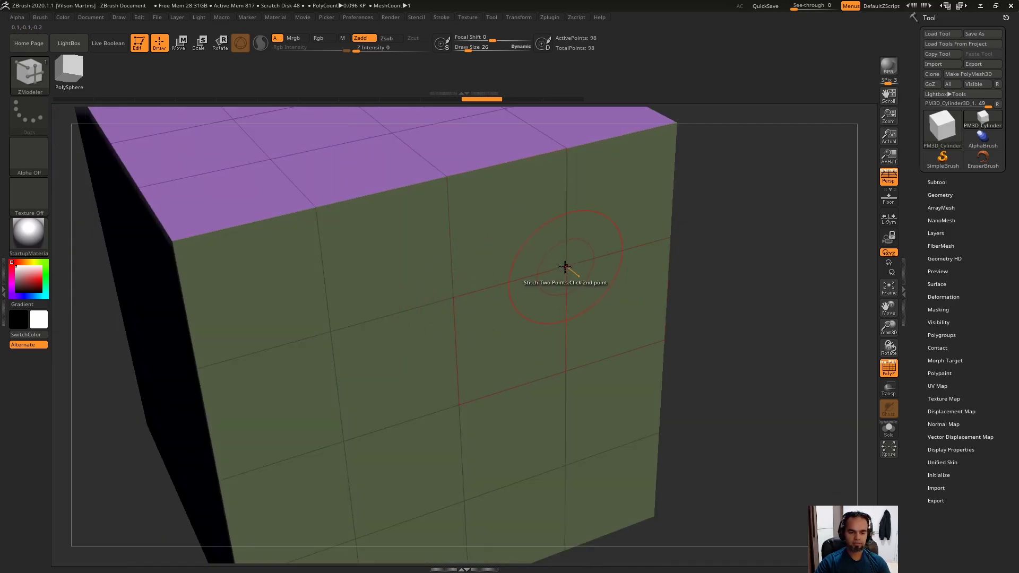
# Step: Merge several front-face vertices into a star, then change the merge position and undo a weld
pyautogui.click(505, 288)
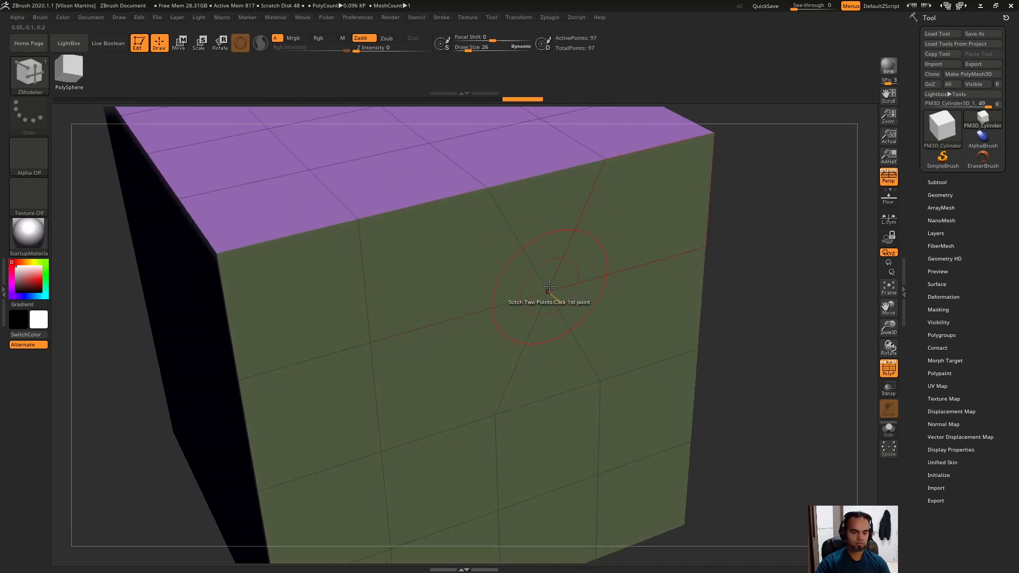
pyautogui.moveTo(549, 286); pyautogui.dragTo(526, 294)
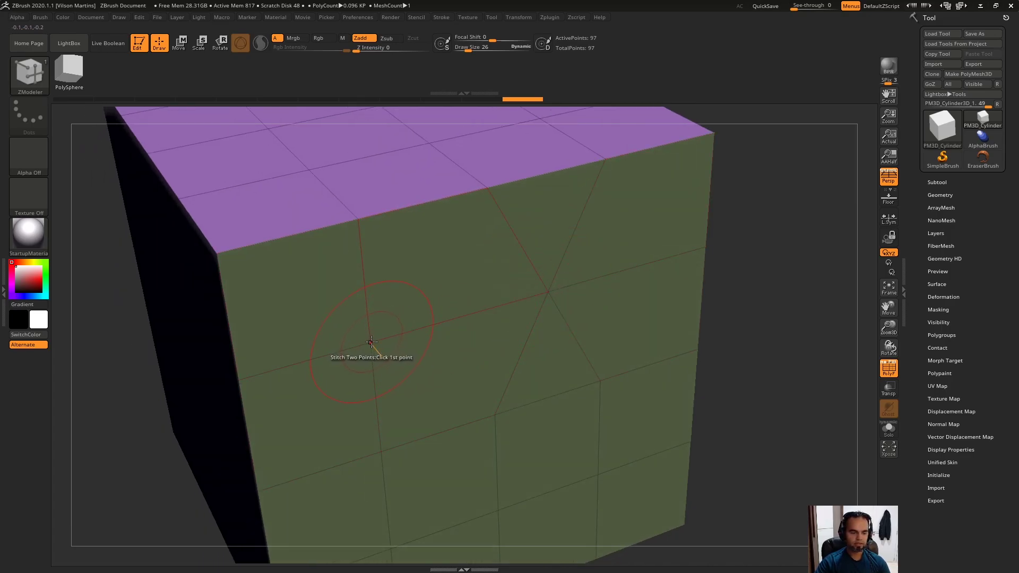
pyautogui.click(550, 291)
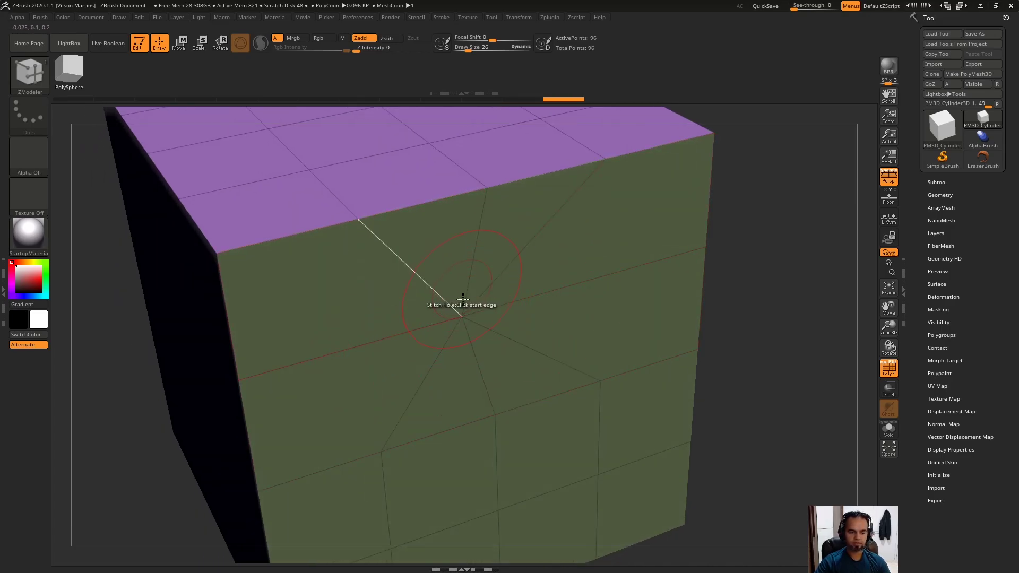
pyautogui.hotkey('ctrl', 'z')
pyautogui.hotkey('ctrl', 'z')
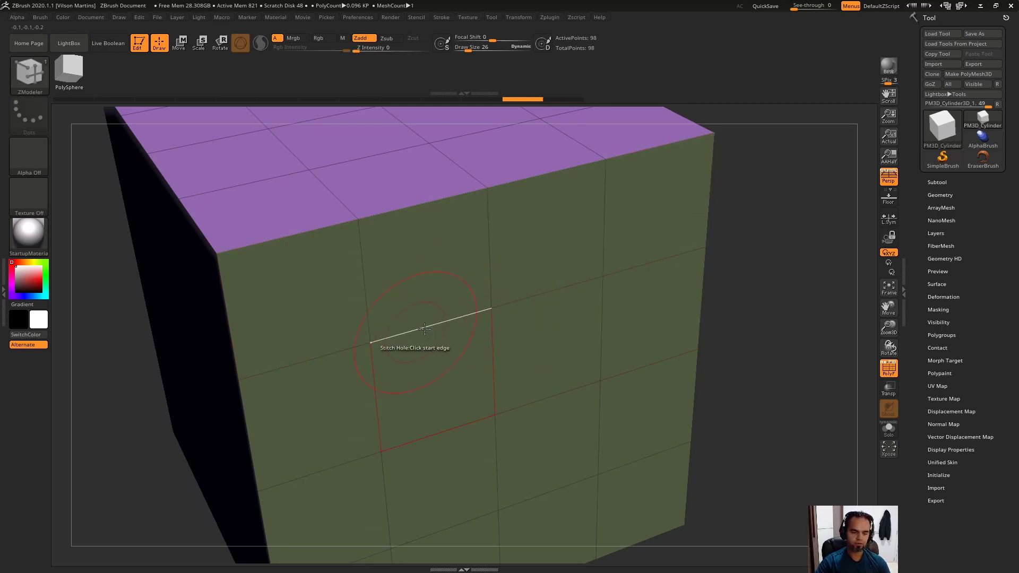
pyautogui.press('space')
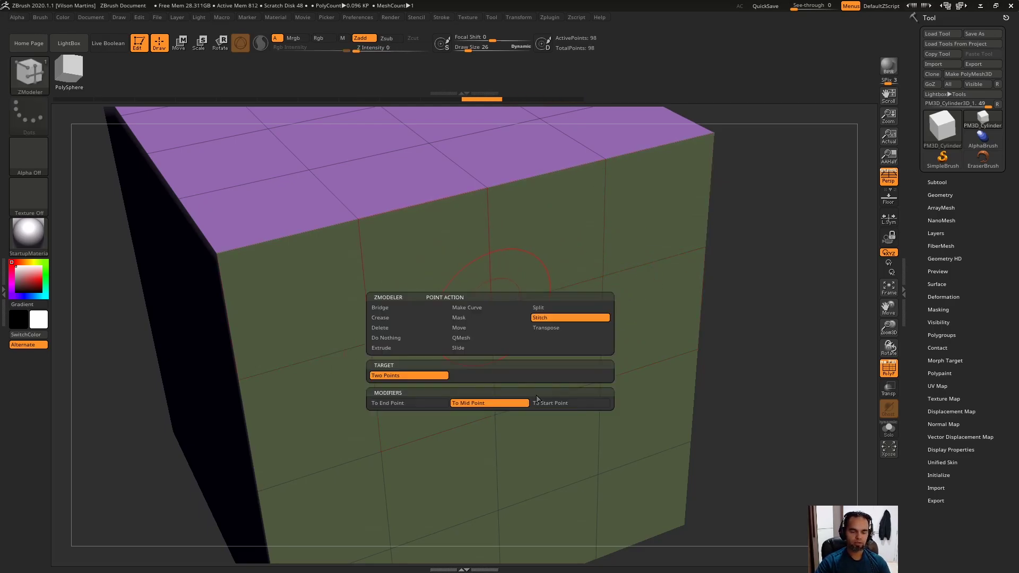
pyautogui.click(559, 403)
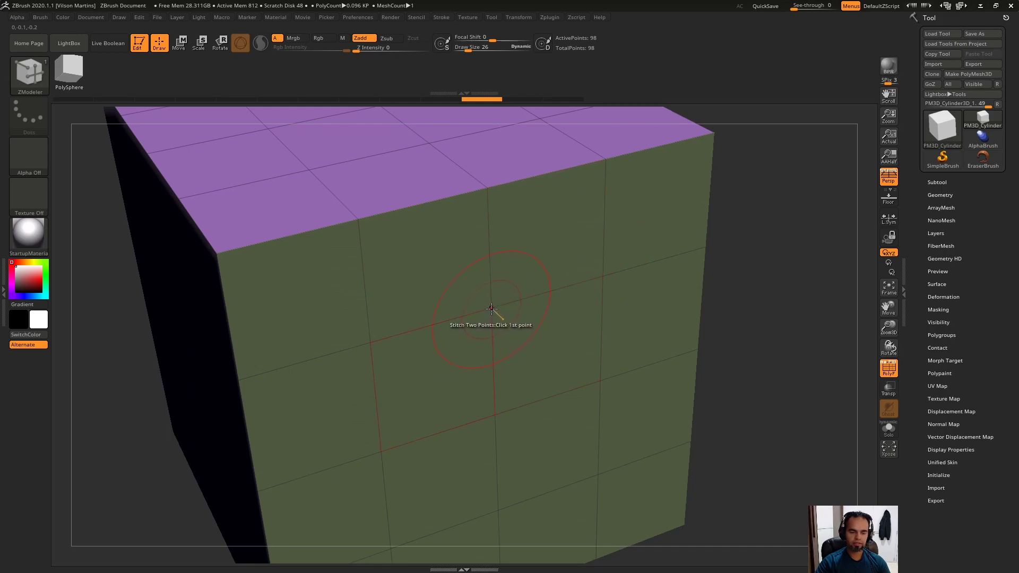
pyautogui.moveTo(612, 285); pyautogui.dragTo(490, 308)
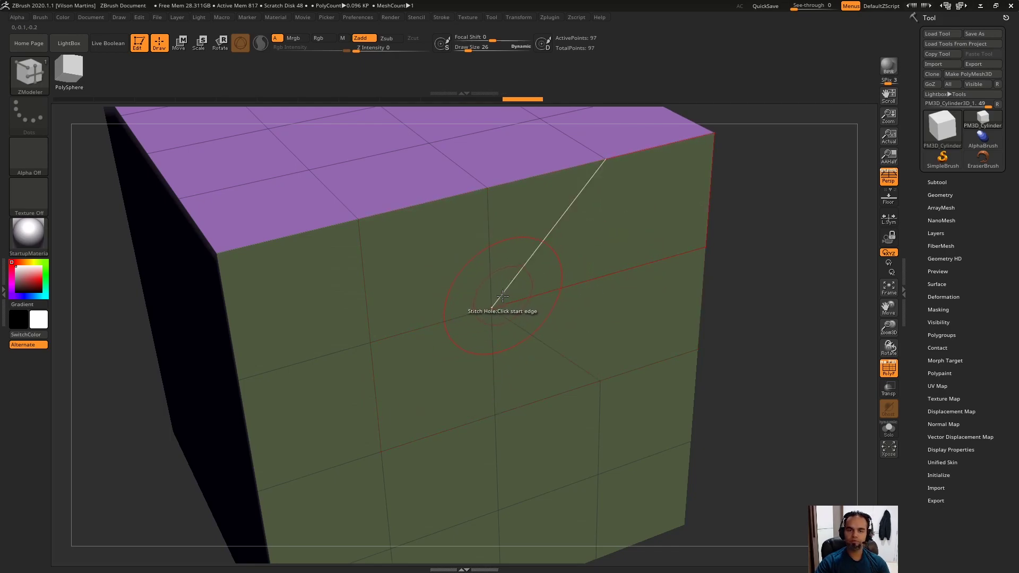
pyautogui.hotkey('ctrl', 'z')
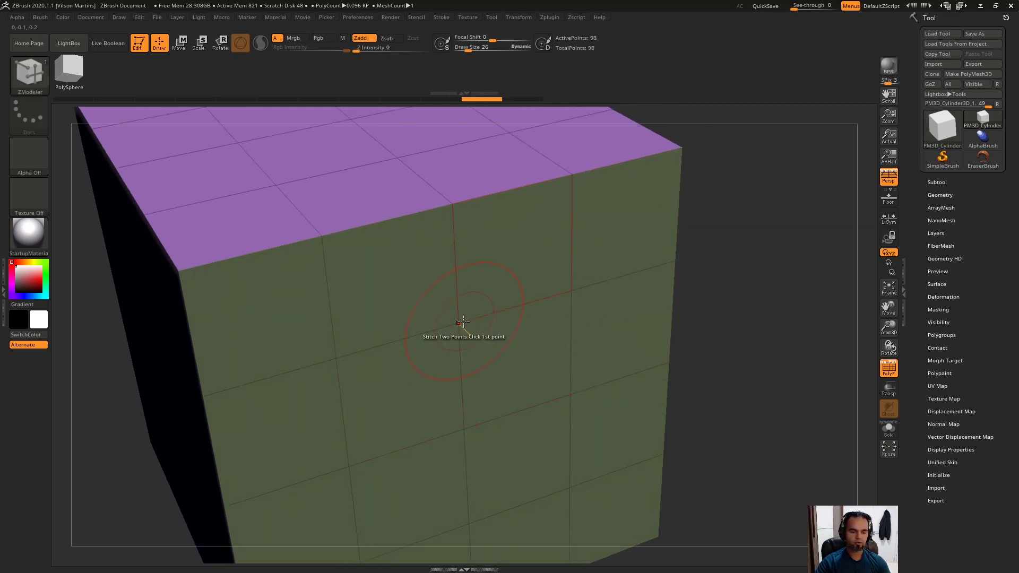
# Step: Stitch the hole on the green face and undo it
pyautogui.click(570, 292)
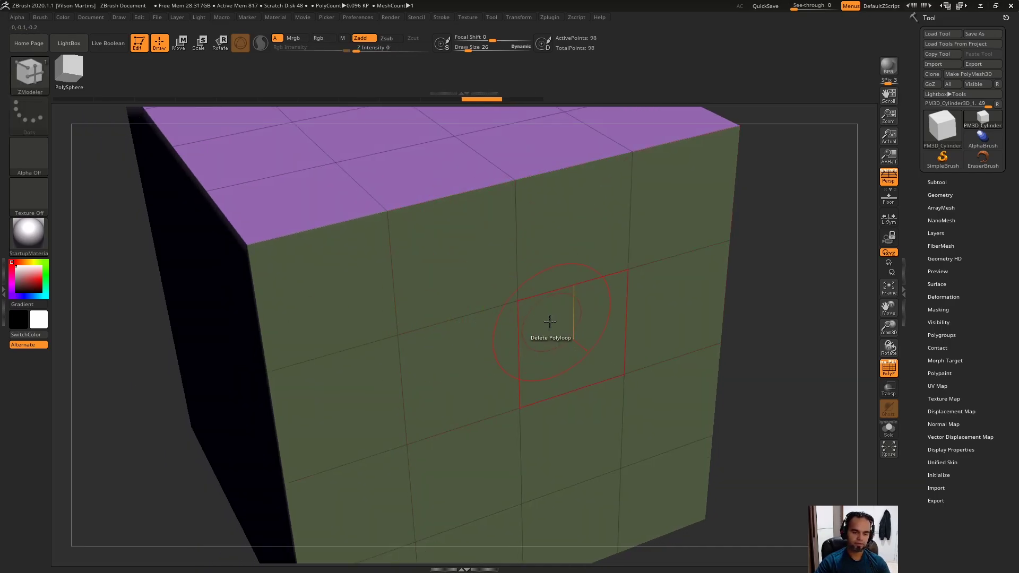
pyautogui.hotkey('ctrl', 'z')
pyautogui.moveTo(502, 302); pyautogui.dragTo(439, 303, button='right')
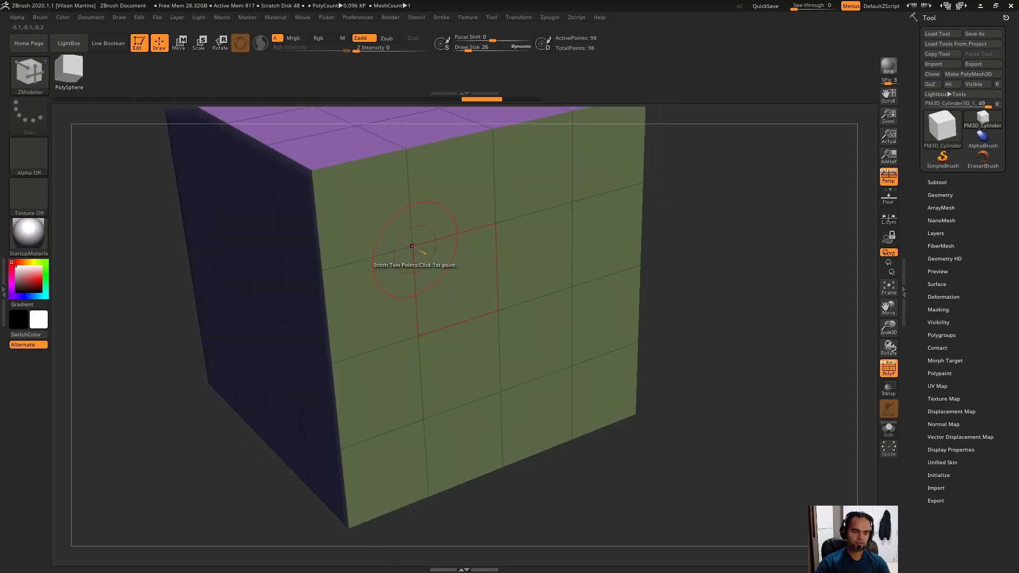
pyautogui.click(428, 314)
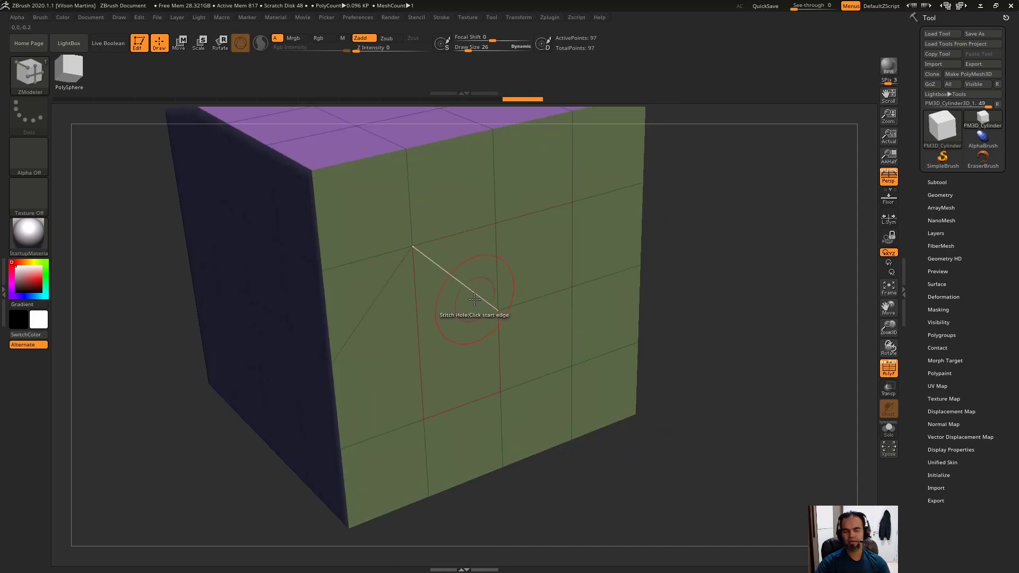
pyautogui.hotkey('ctrl', 'z')
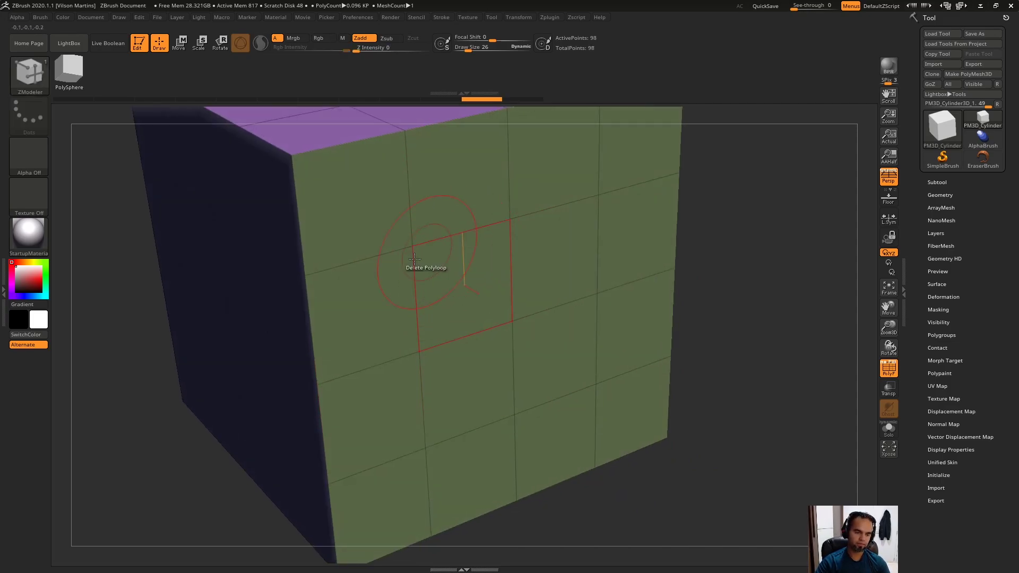
# Step: Redo and trial an upper-right vertex stitch, then step back to the clean grid
pyautogui.hotkey('ctrl', 'shift', 'z')
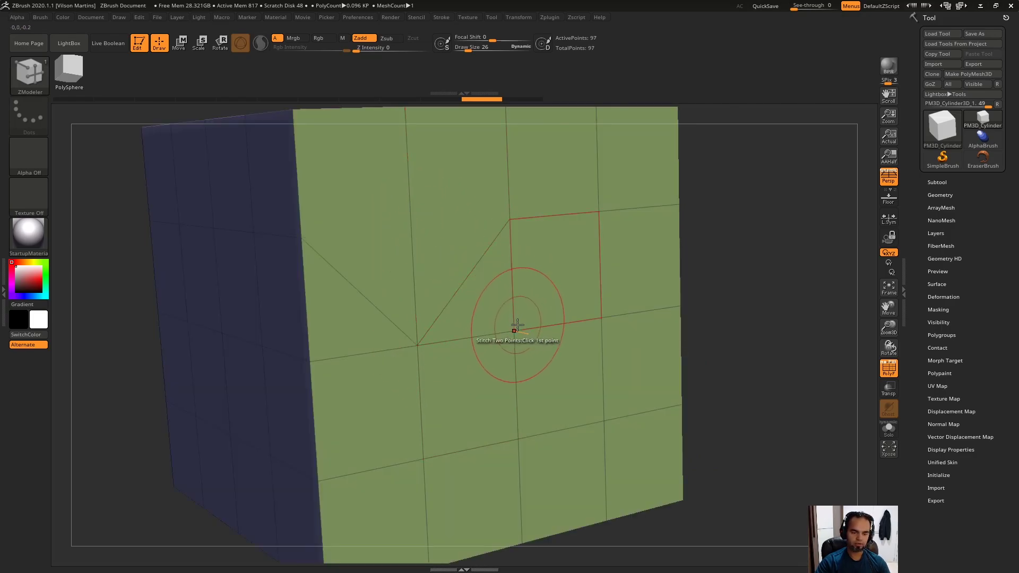
pyautogui.click(603, 318)
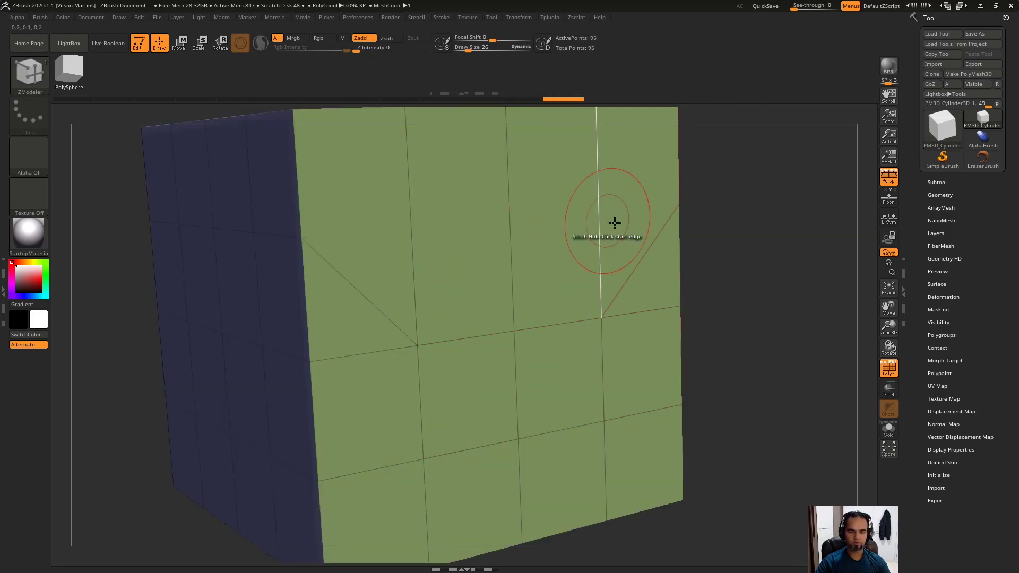
pyautogui.hotkey('ctrl', 'shift', 'z')
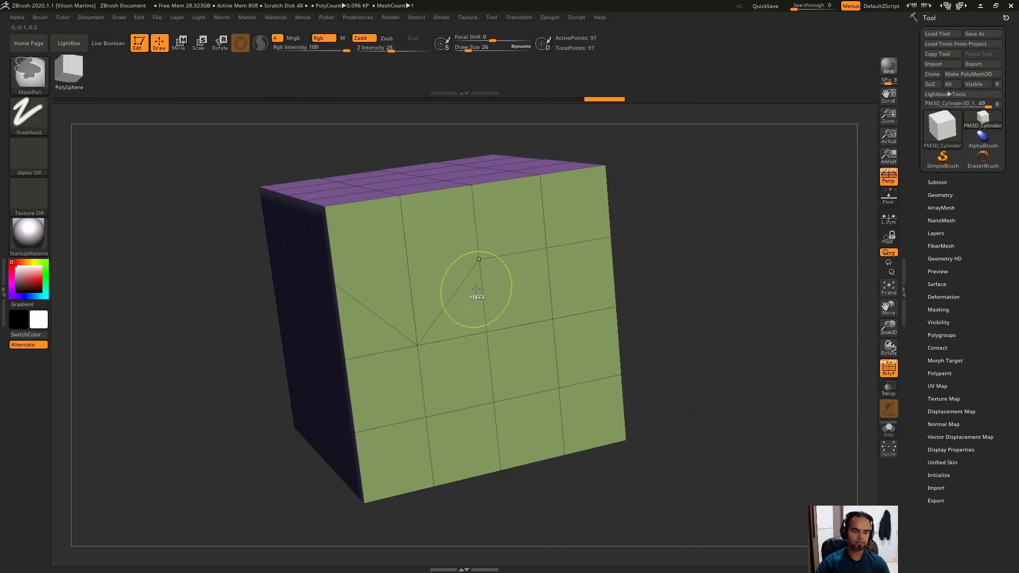
pyautogui.hotkey('ctrl', 'z')
pyautogui.hotkey('ctrl', 'z')
pyautogui.hotkey('ctrl', 'z')
pyautogui.press('space')
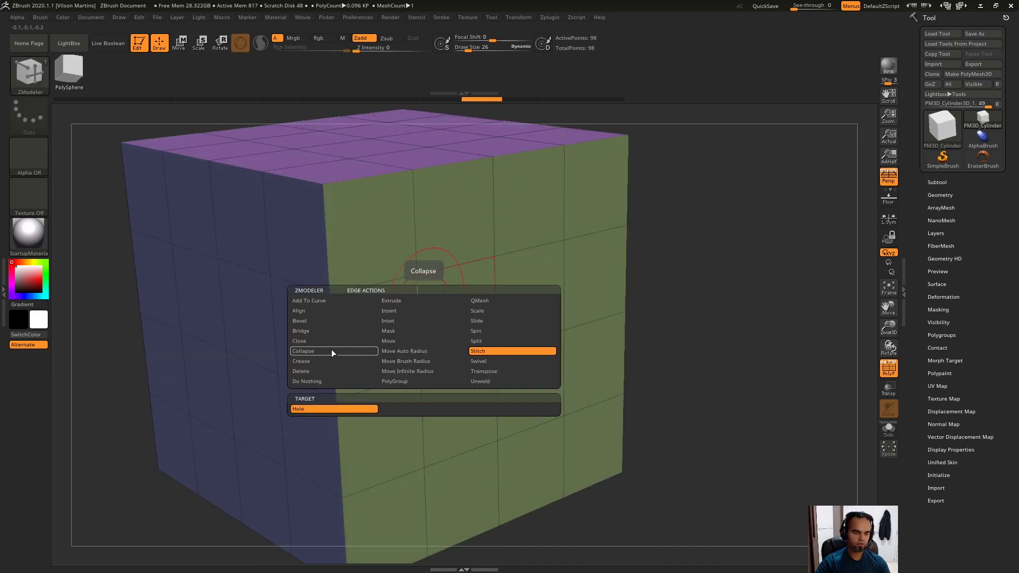
# Step: Set the edge action to Collapse, collapse edges on the green and left faces, then undo them
pyautogui.click(332, 351)
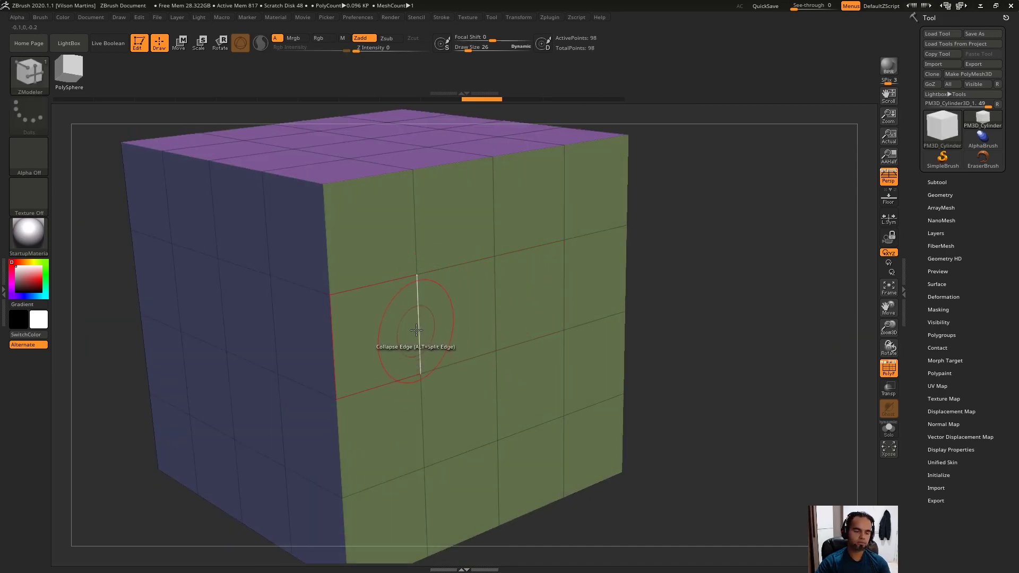
pyautogui.click(522, 209)
pyautogui.hotkey('ctrl', 'shift', 'z')
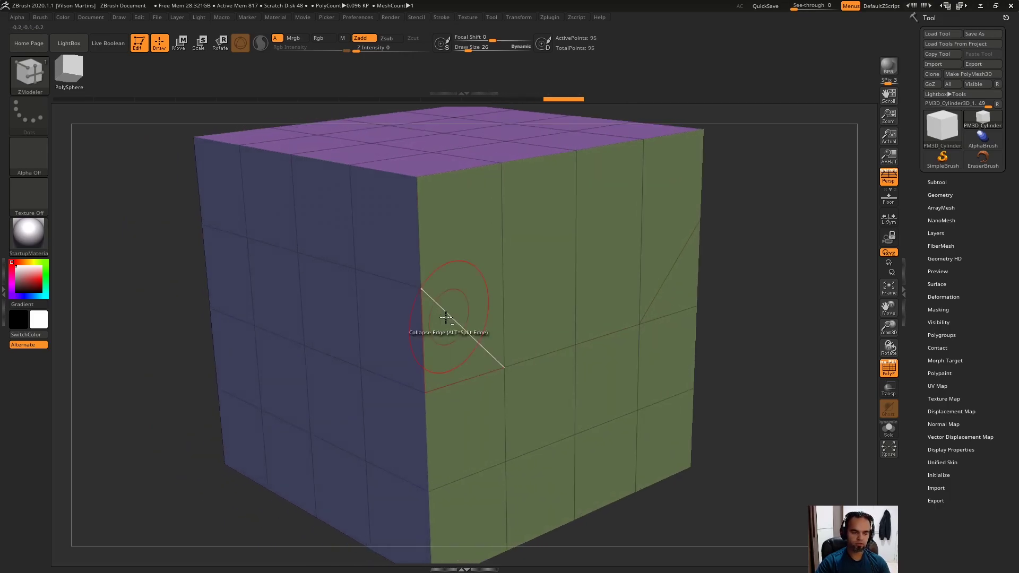
pyautogui.click(351, 326)
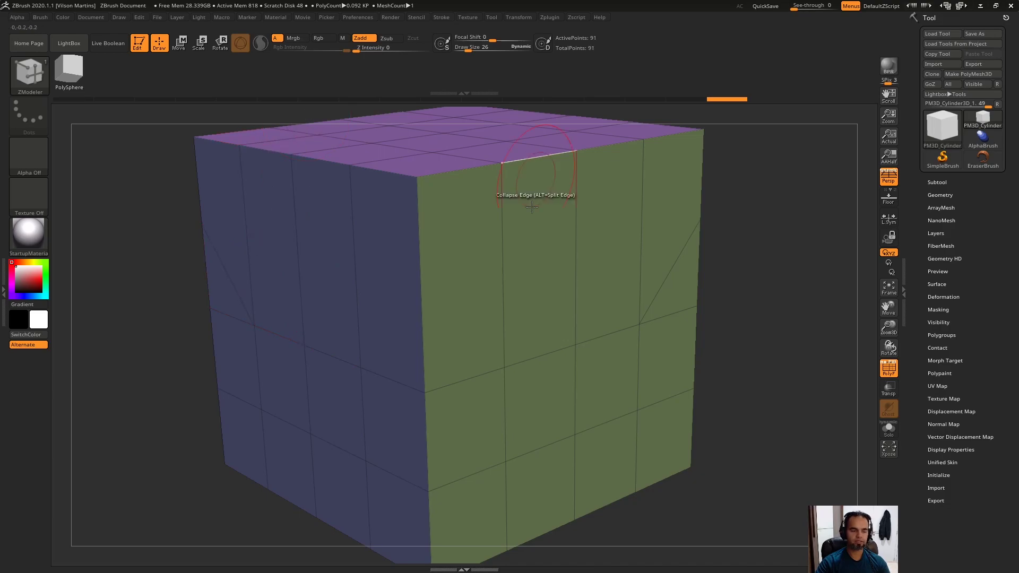
pyautogui.press('ctrl')
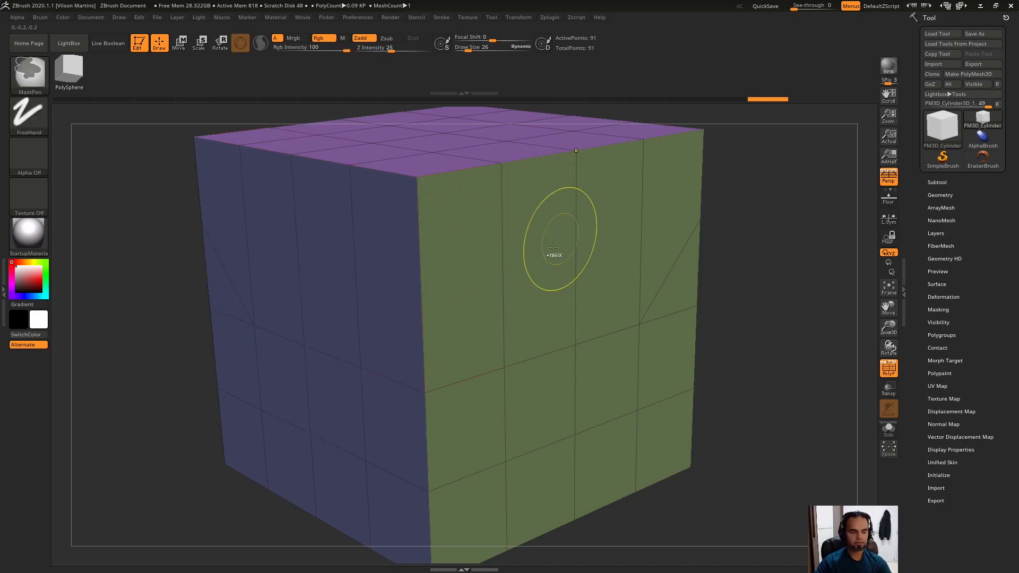
pyautogui.hotkey('ctrl', 'z')
pyautogui.hotkey('ctrl', 'z')
pyautogui.hotkey('ctrl', 'z')
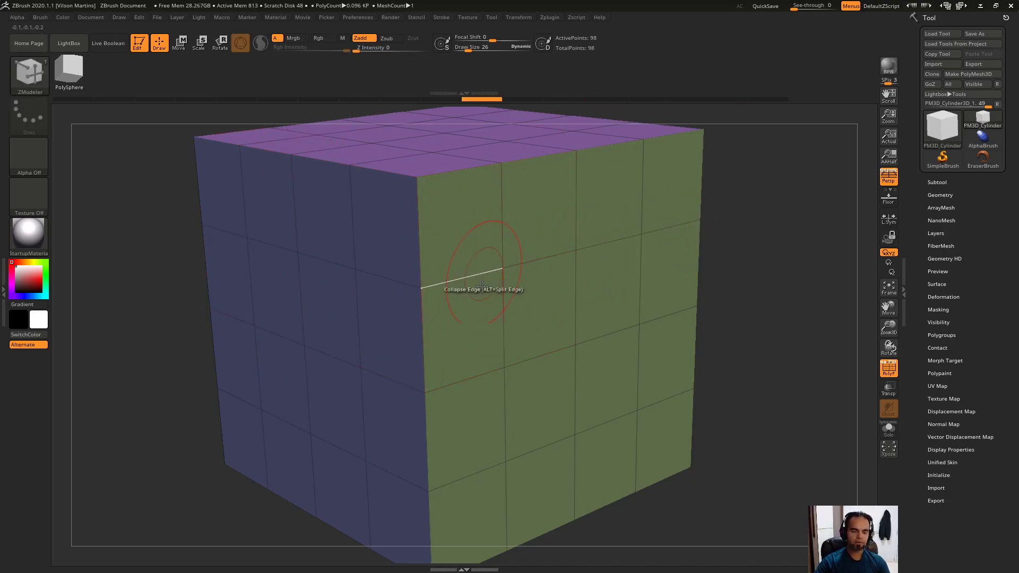
pyautogui.moveTo(546, 262); pyautogui.dragTo(497, 274, button='right')
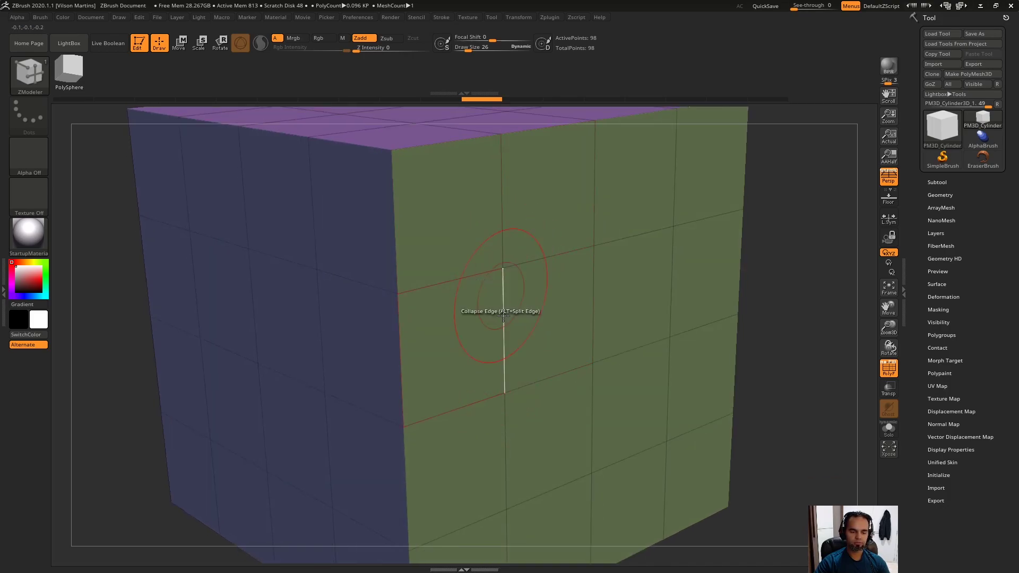
# Step: Stitch two green-face vertices at their midpoint using To Mid Point, then undo it
pyautogui.press('space')
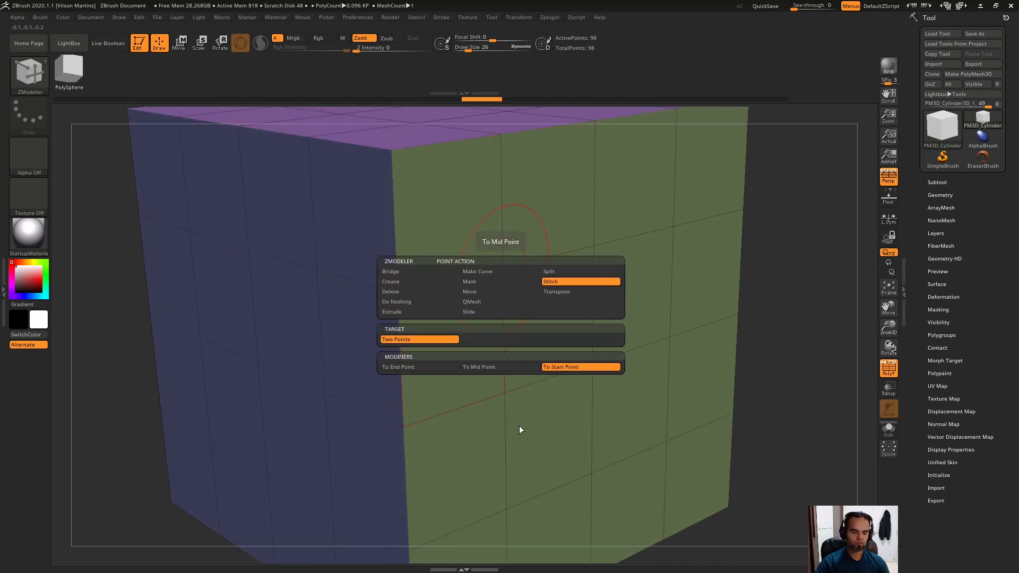
pyautogui.click(498, 367)
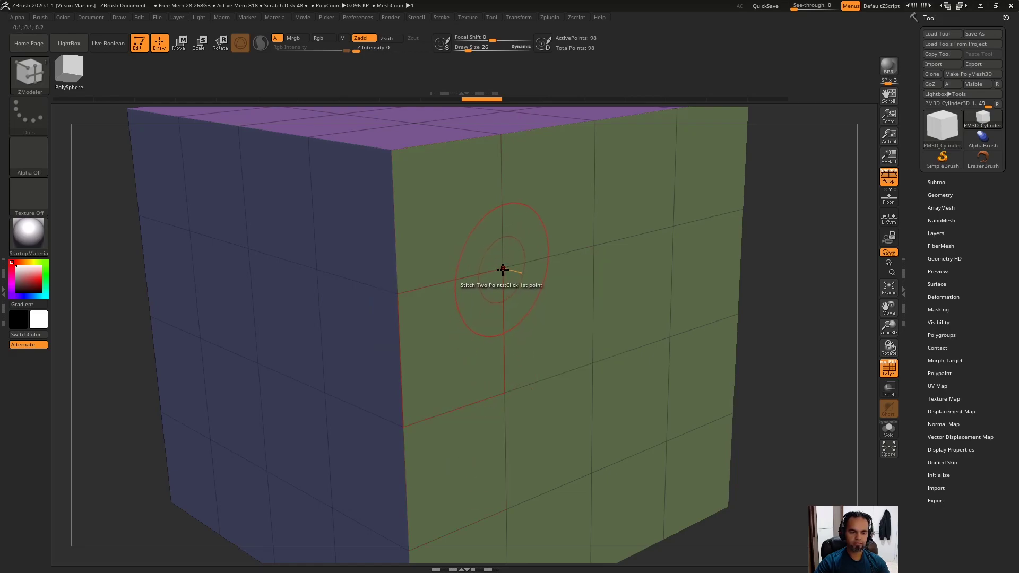
pyautogui.click(671, 339)
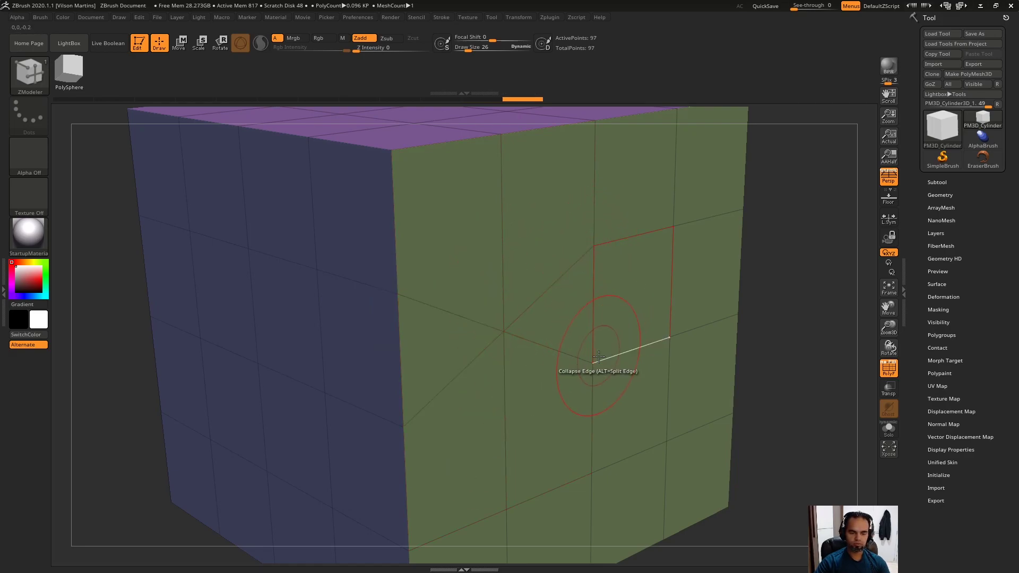
pyautogui.click(671, 224)
pyautogui.moveTo(400, 308); pyautogui.dragTo(472, 258, button='right')
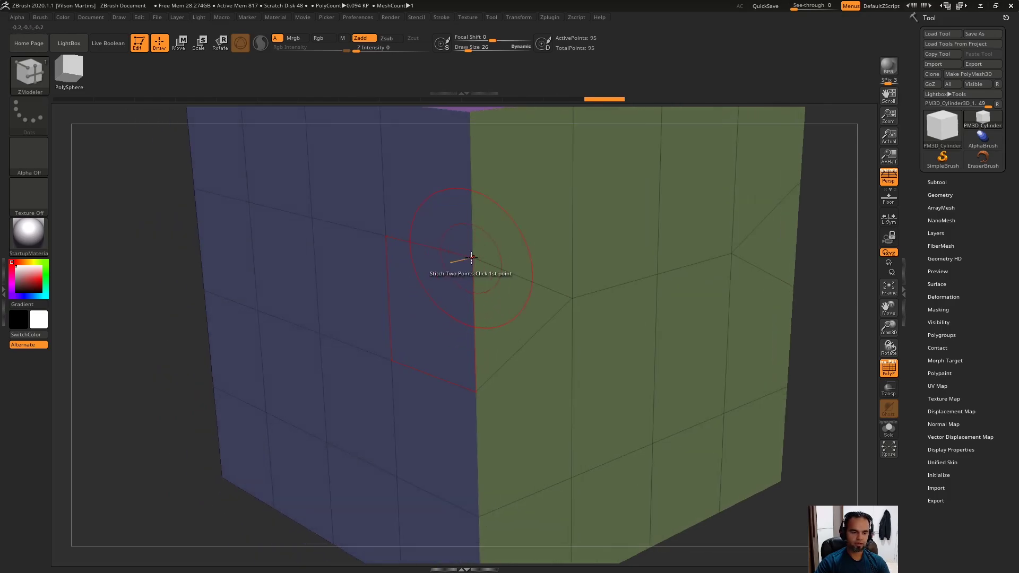
pyautogui.hotkey('ctrl', 'z')
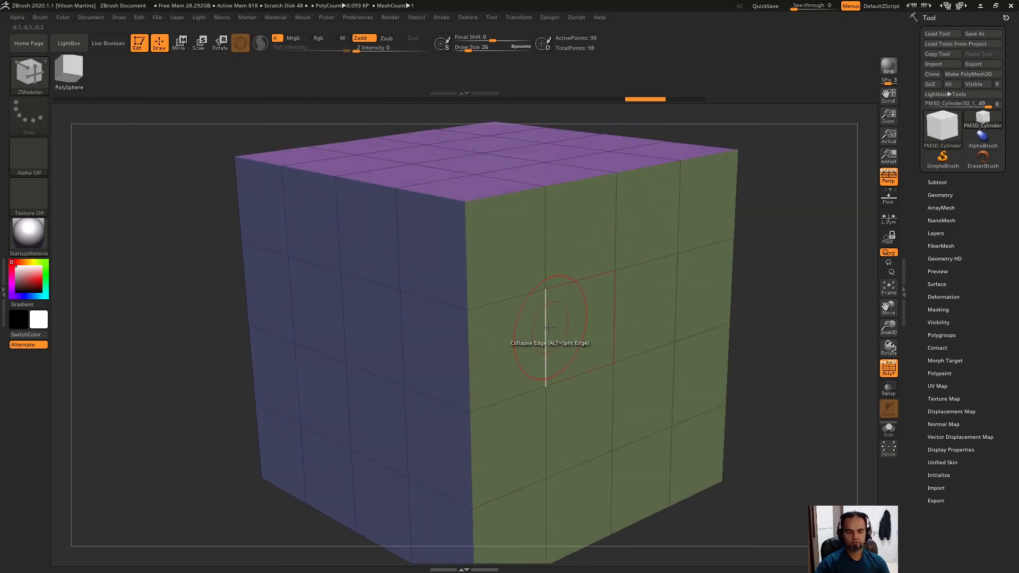
# Step: Collapse a whole edge polyloop, dropping the point count from 98 to 82
pyautogui.press('space')
pyautogui.click(618, 412)
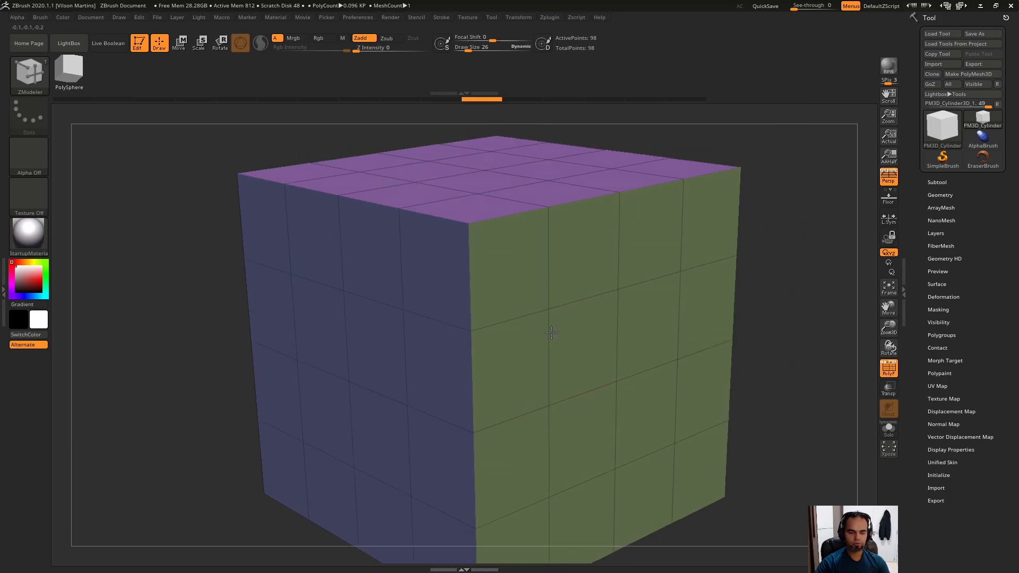
pyautogui.click(537, 333)
pyautogui.press('space')
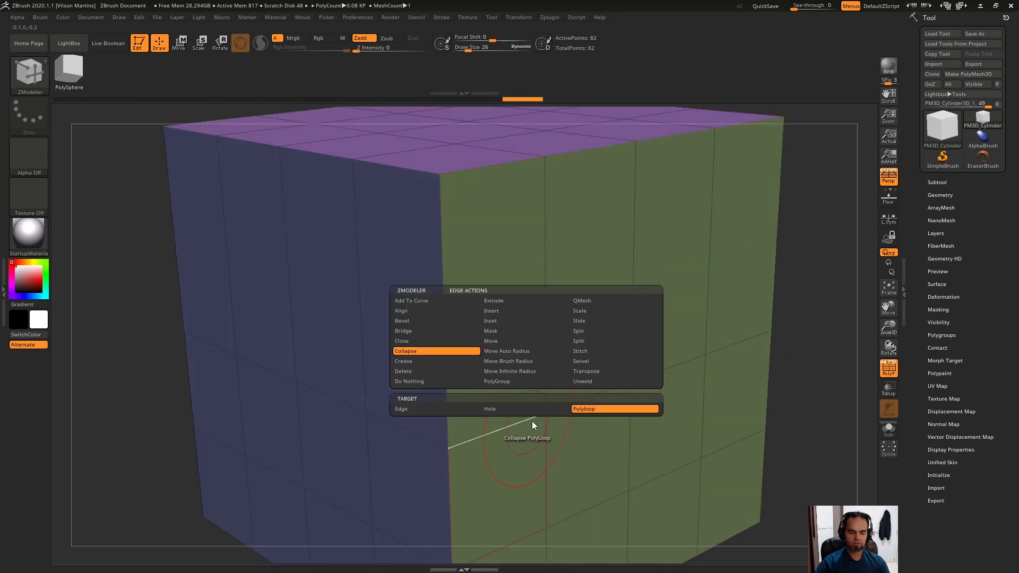
pyautogui.press('space')
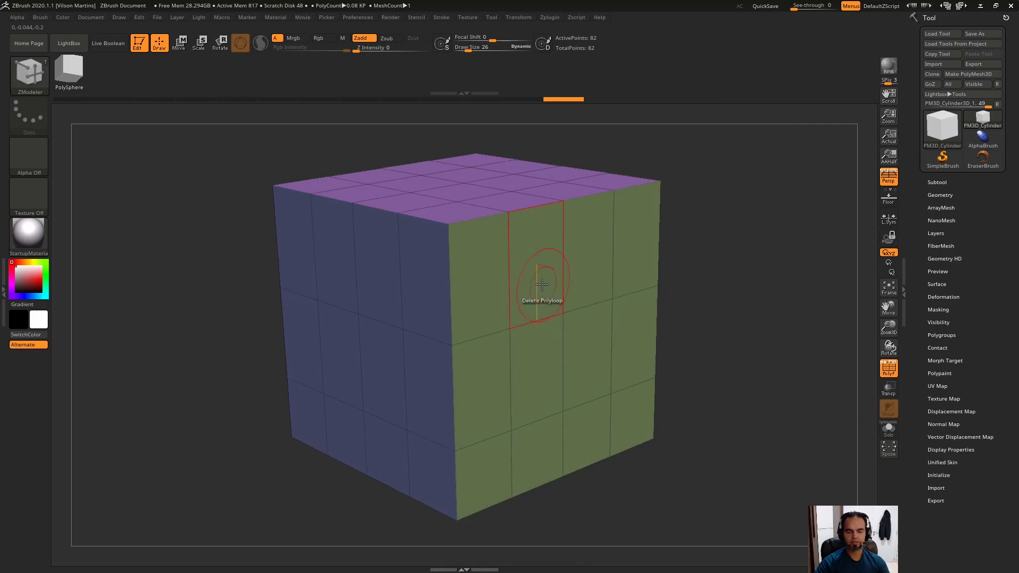
pyautogui.moveTo(526, 379)
pyautogui.mouseDown(button='right')
pyautogui.moveTo(479, 319)
pyautogui.moveTo(515, 311)
pyautogui.mouseUp(button='right')
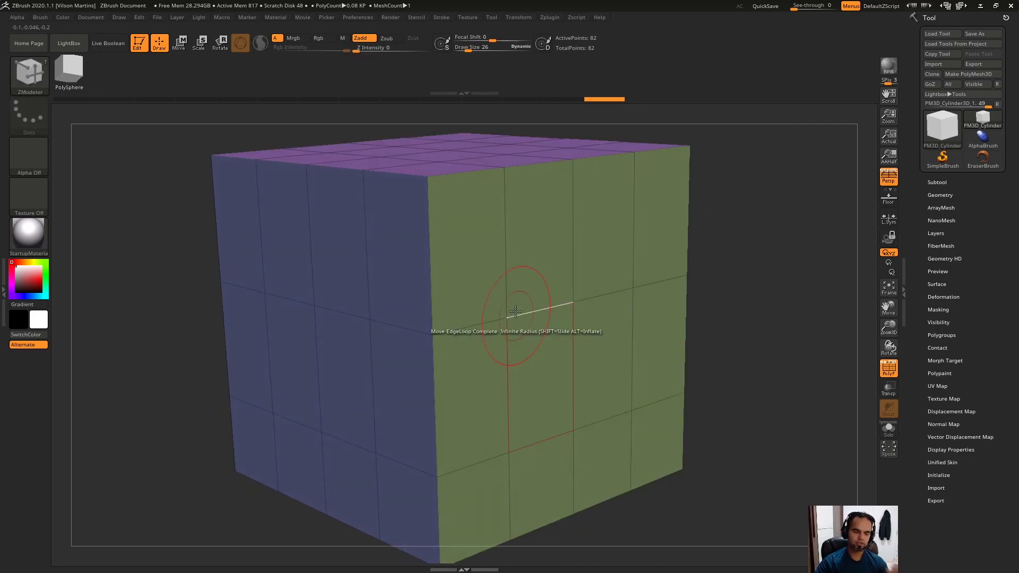
pyautogui.press('space')
pyautogui.moveTo(547, 386); pyautogui.dragTo(501, 306, button='right')
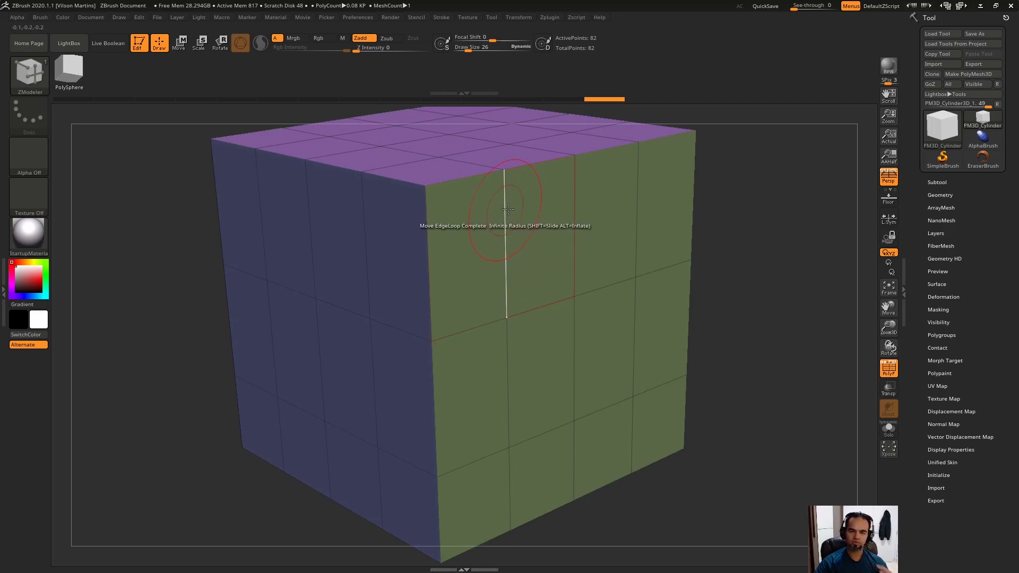
pyautogui.press('space')
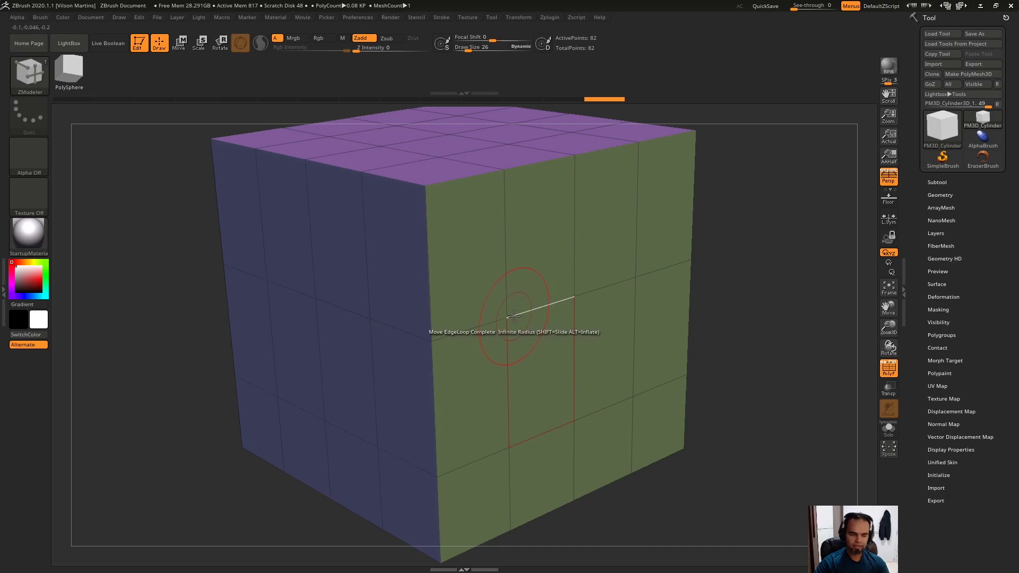
pyautogui.moveTo(462, 303); pyautogui.dragTo(499, 334, button='right')
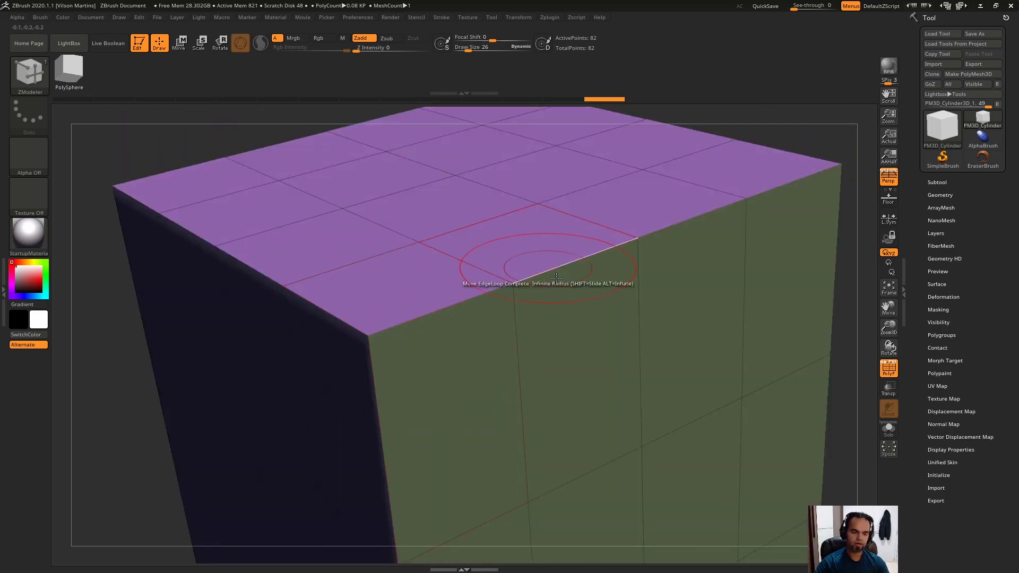
pyautogui.moveTo(556, 277); pyautogui.dragTo(480, 250, button='right')
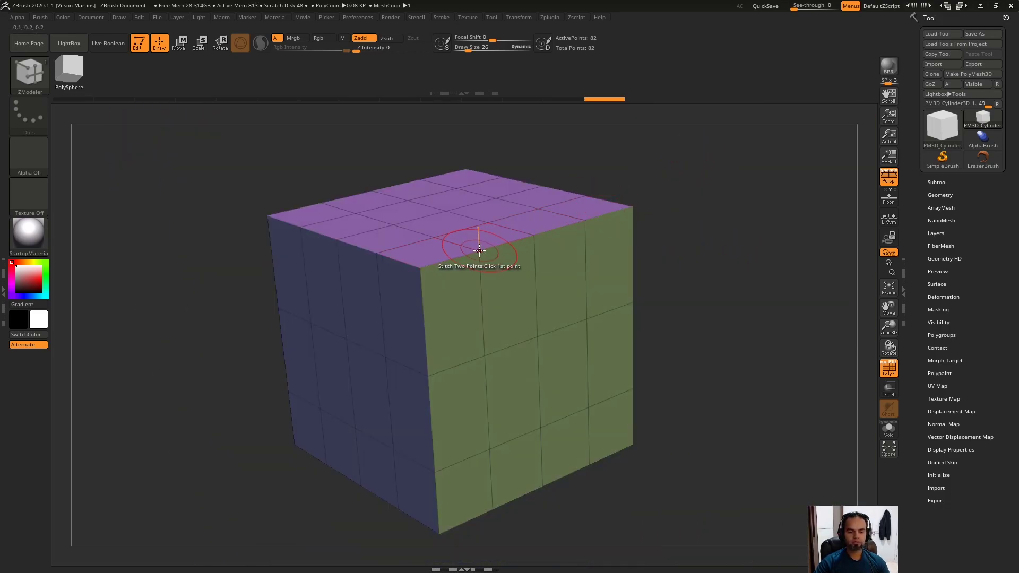
pyautogui.press('space')
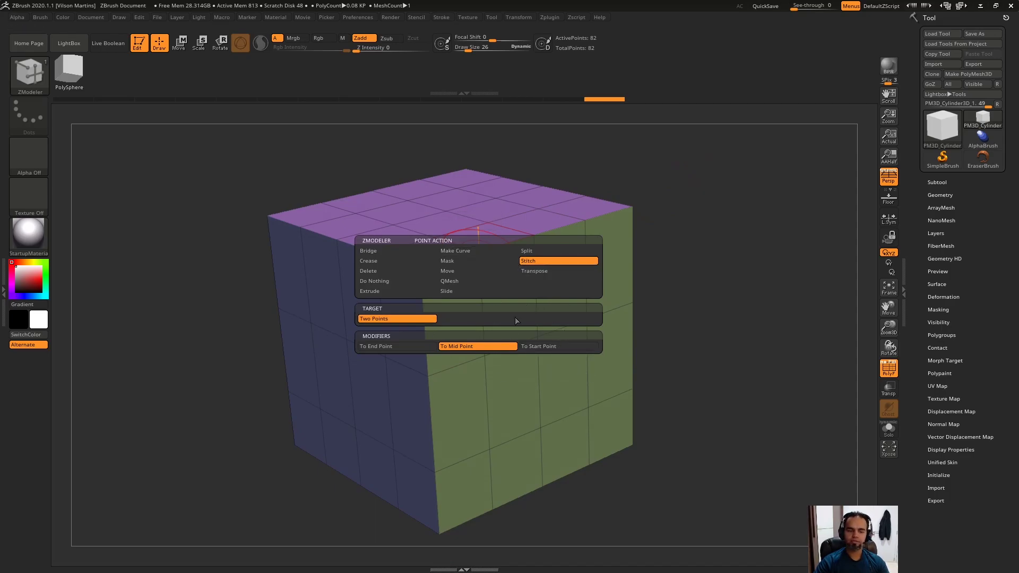